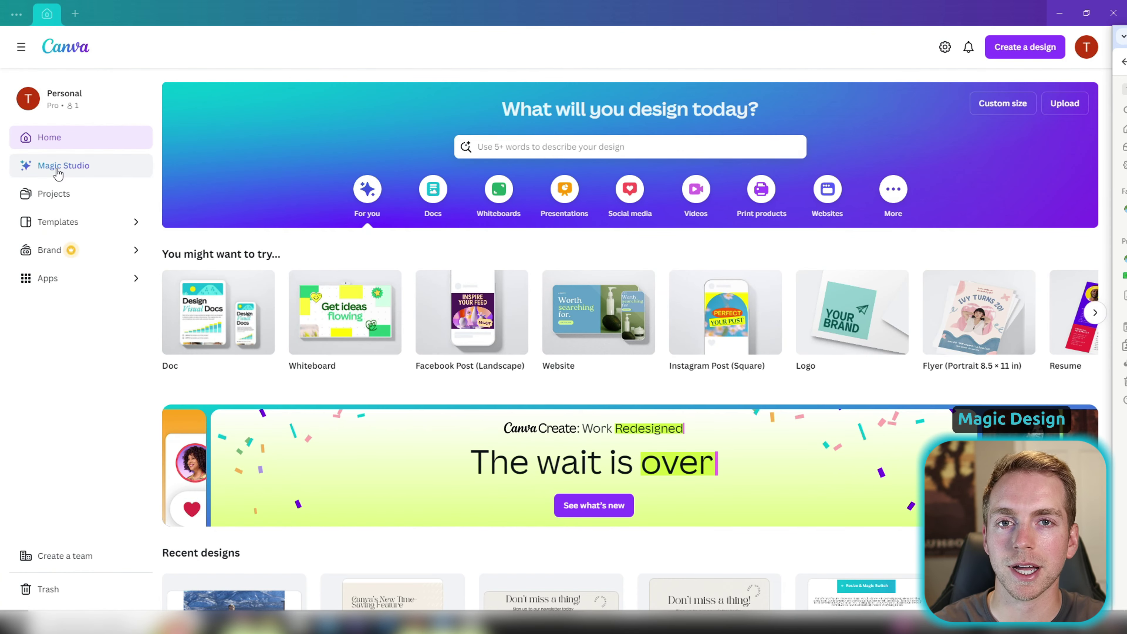
# Open Magic Studio from the Canva home sidebar to view its Magic Design options.
pyautogui.click(58, 171)
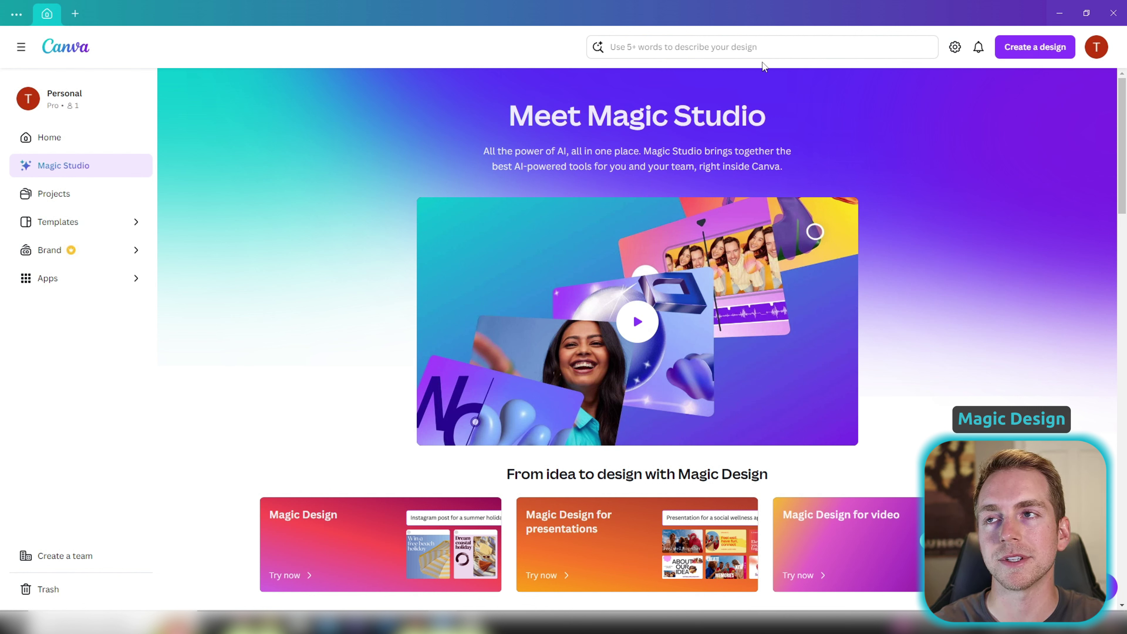
# Search 'newsletter signup for website' and customize the Modern Sign Up newsletter template.
pyautogui.click(751, 55)
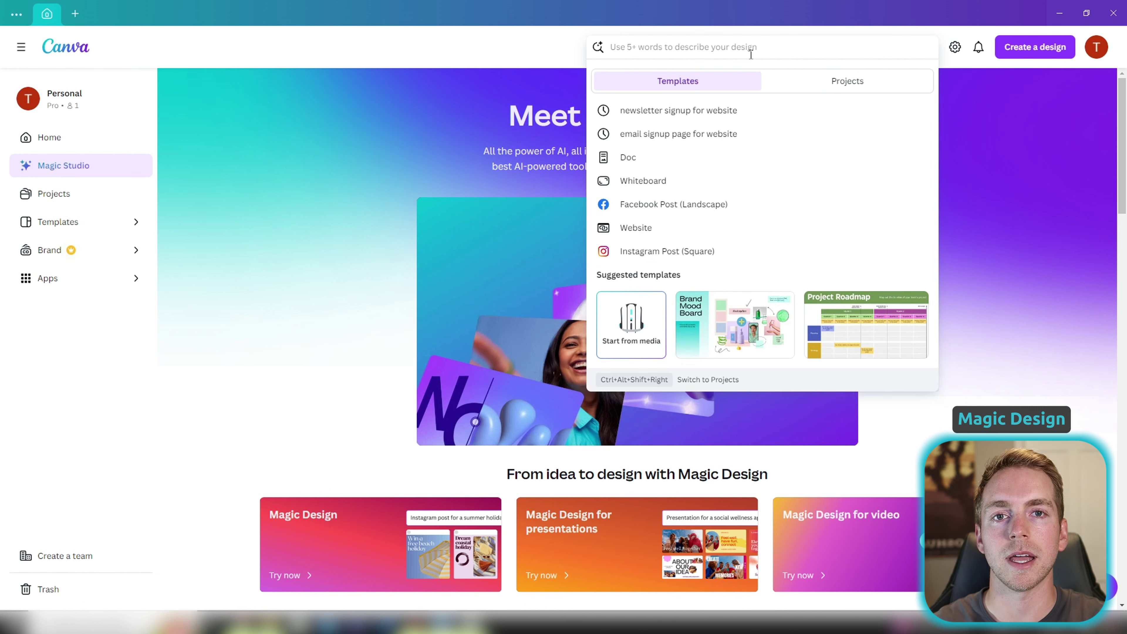
pyautogui.click(677, 112)
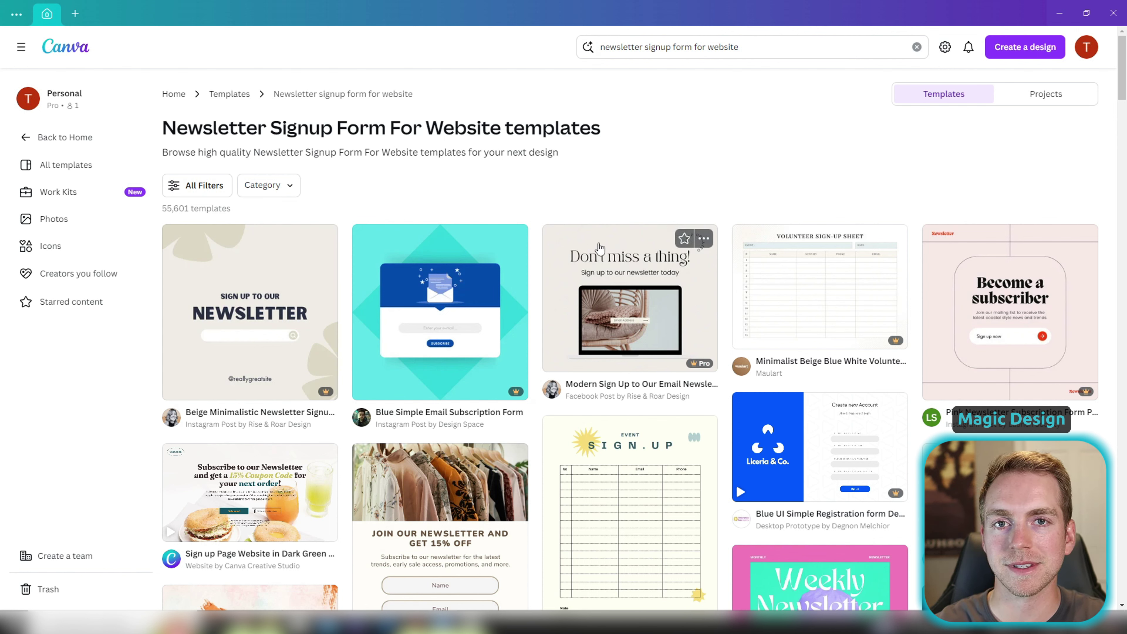
pyautogui.click(704, 239)
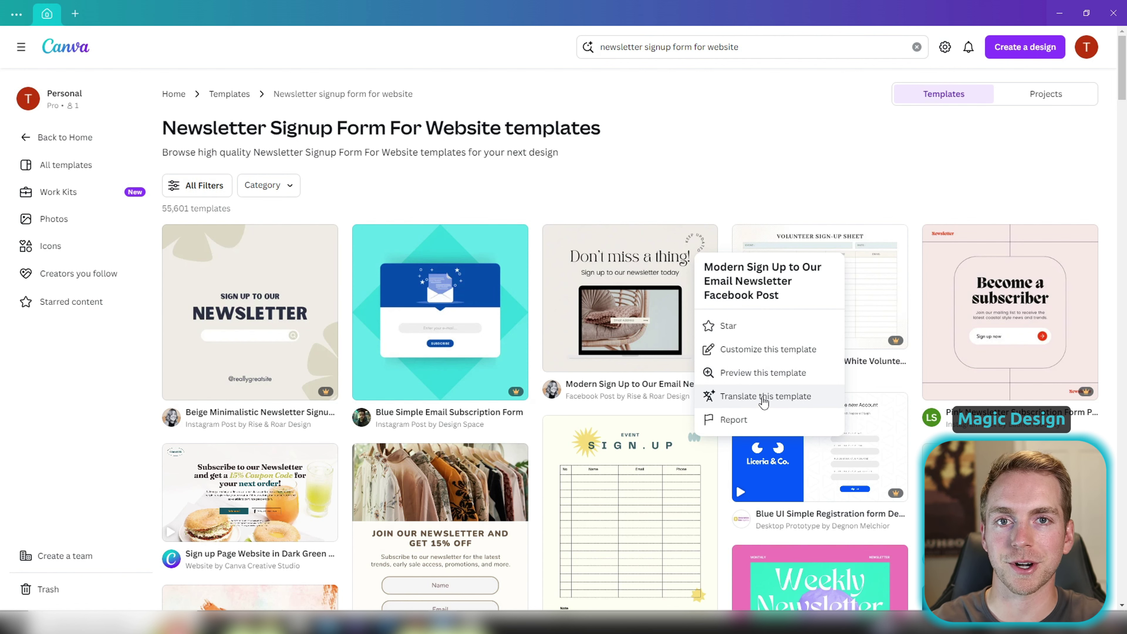
pyautogui.click(772, 349)
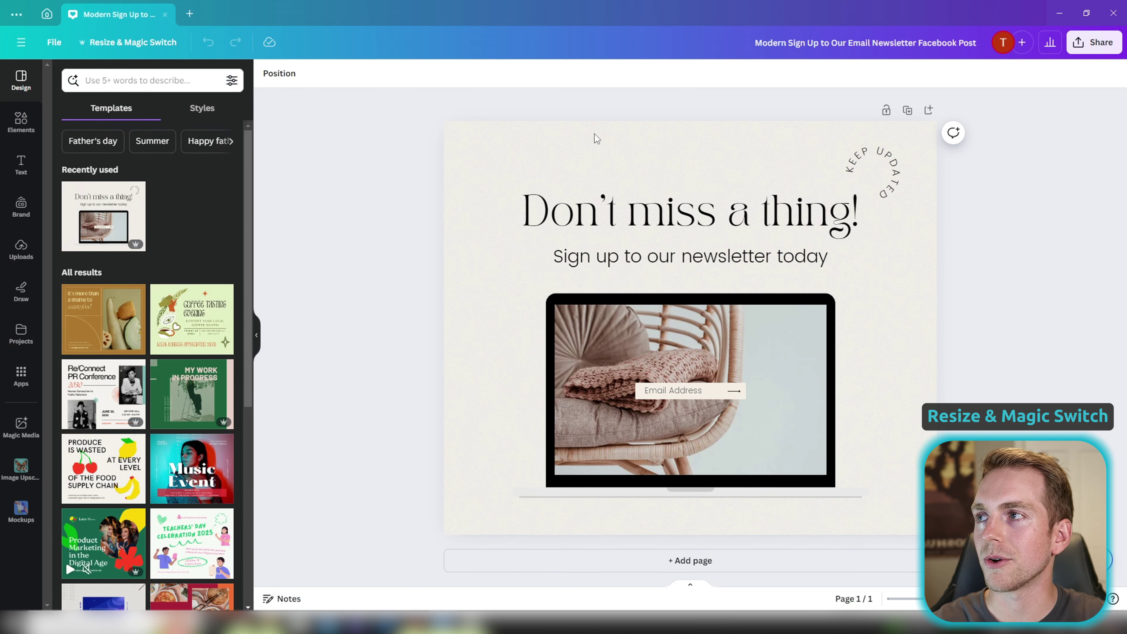
# Resize the newsletter sign-up design itself to the Website format.
pyautogui.click(595, 138)
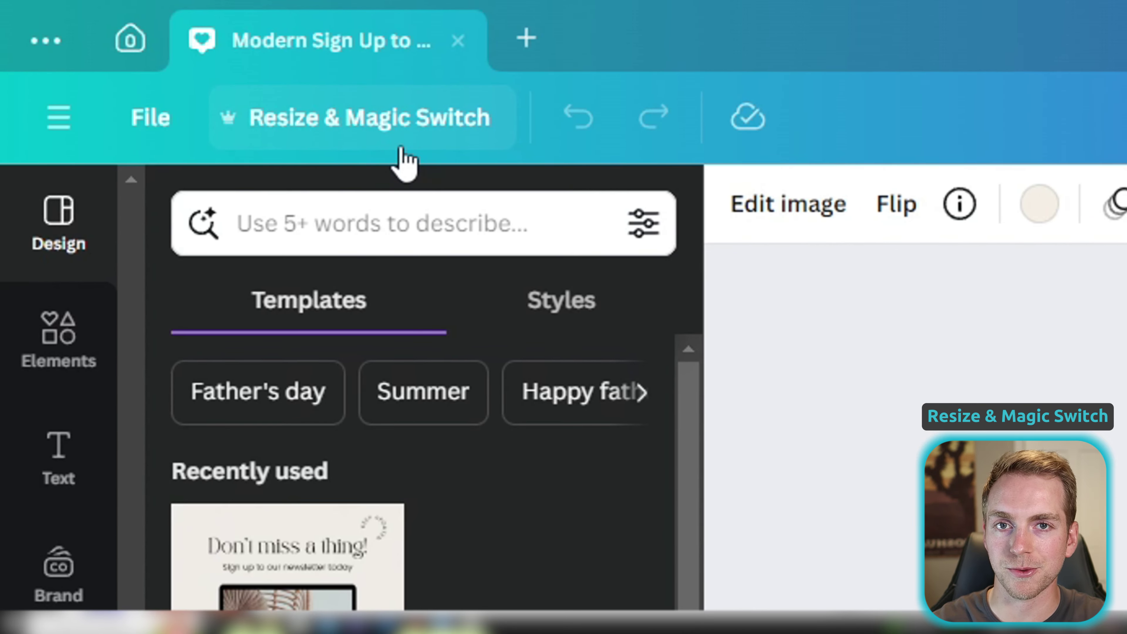
pyautogui.click(401, 148)
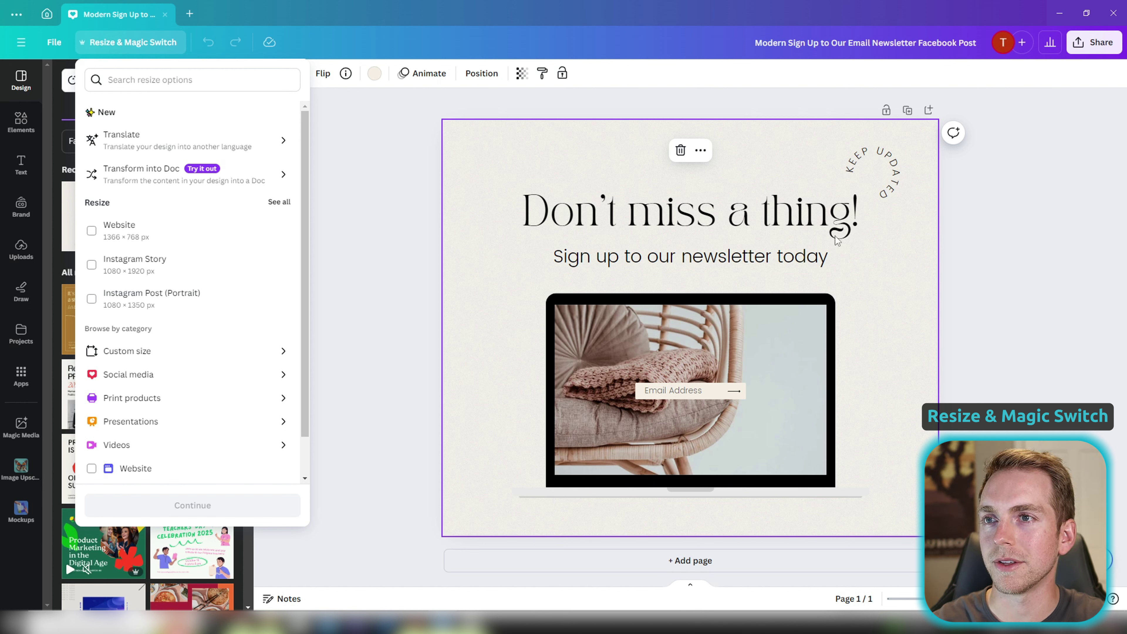
pyautogui.click(93, 230)
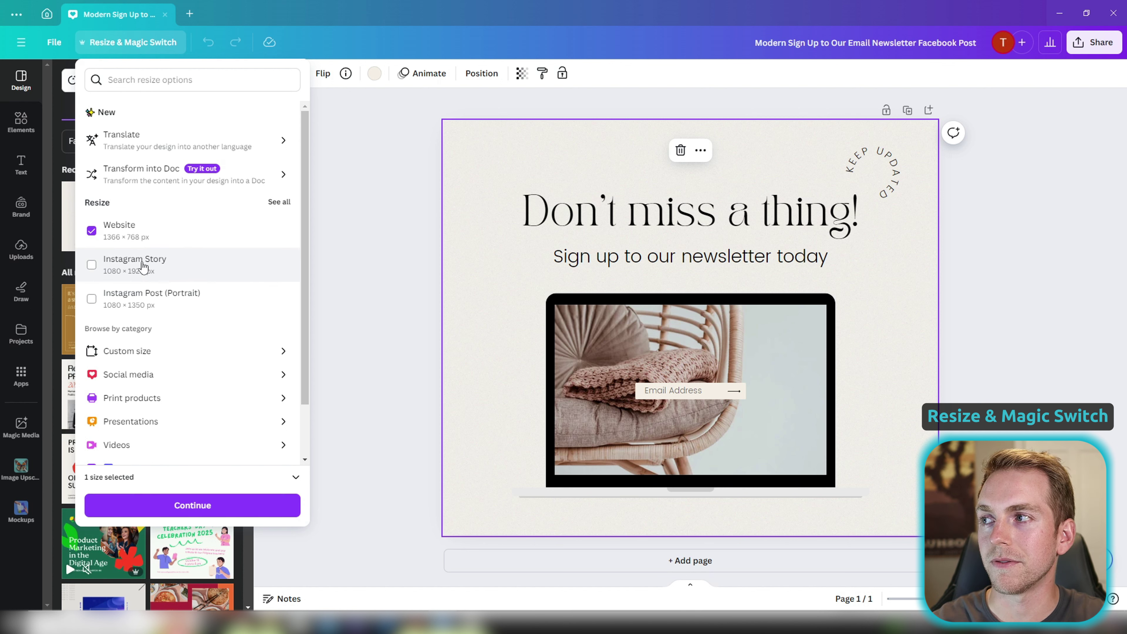
pyautogui.click(207, 506)
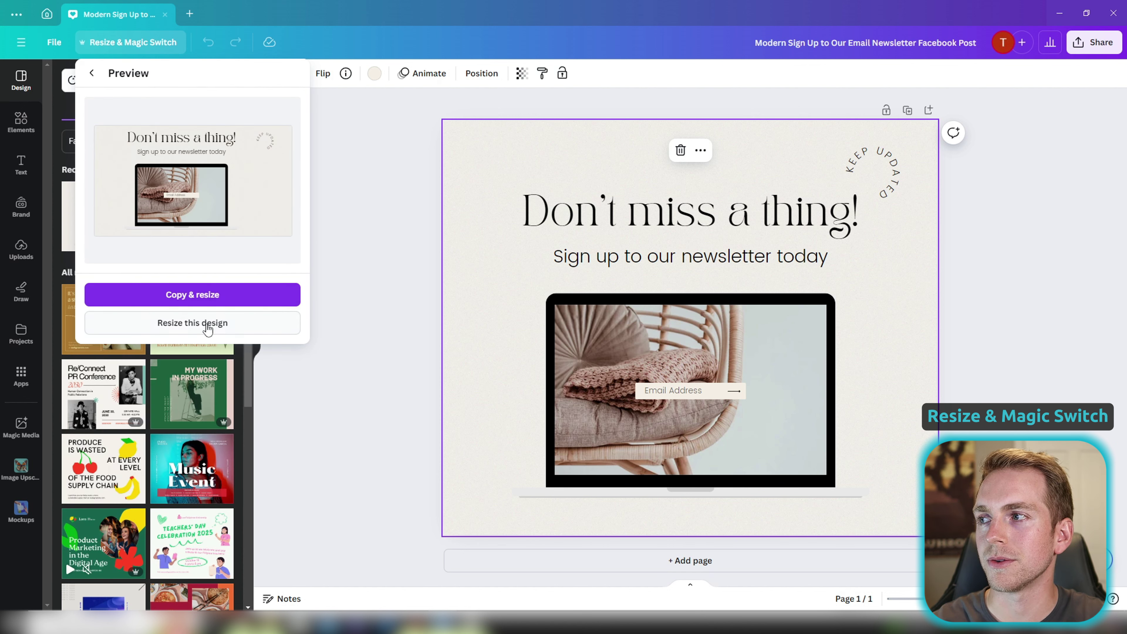
pyautogui.click(217, 323)
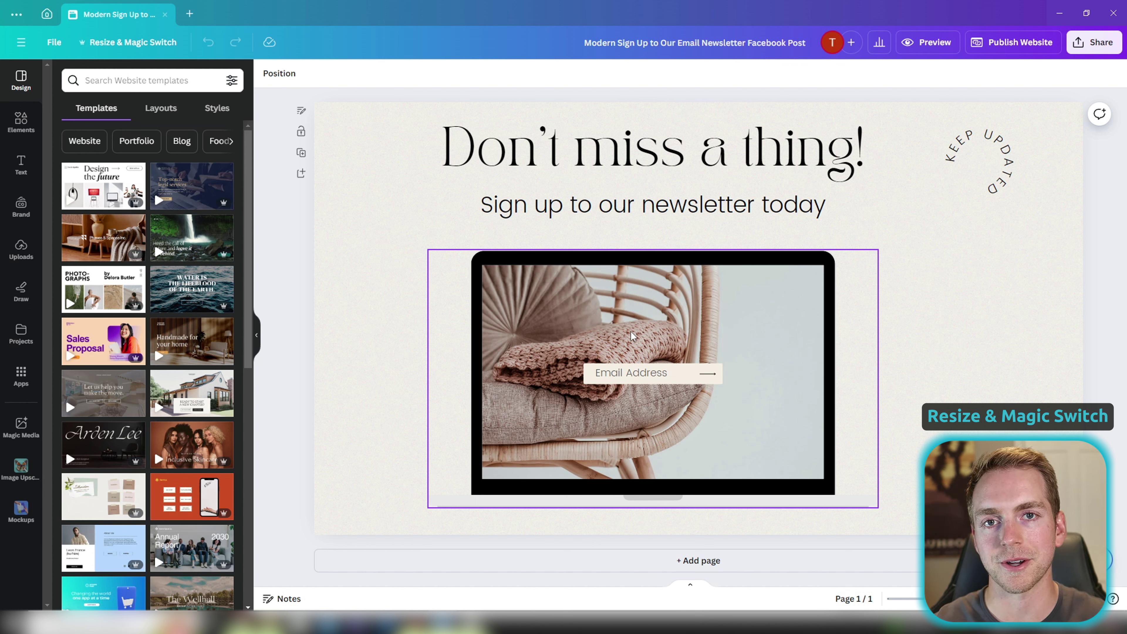
# Place the curved KEEP UPDATED text beside the headline, rotated about 16° clockwise.
pyautogui.press('Escape')
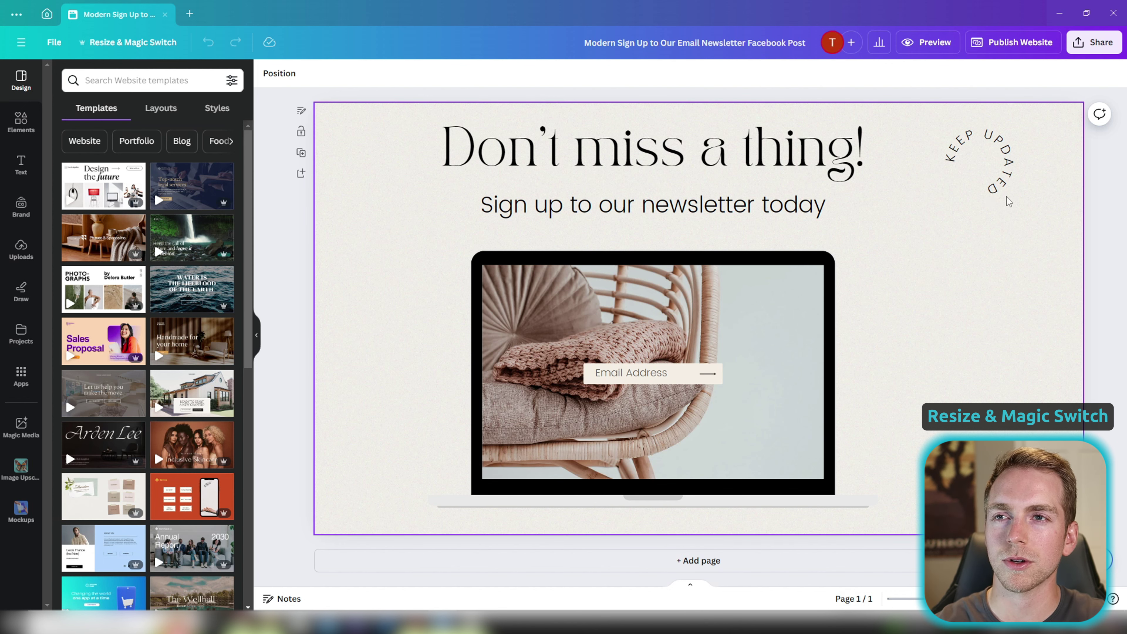
pyautogui.moveTo(1010, 201); pyautogui.dragTo(869, 245)
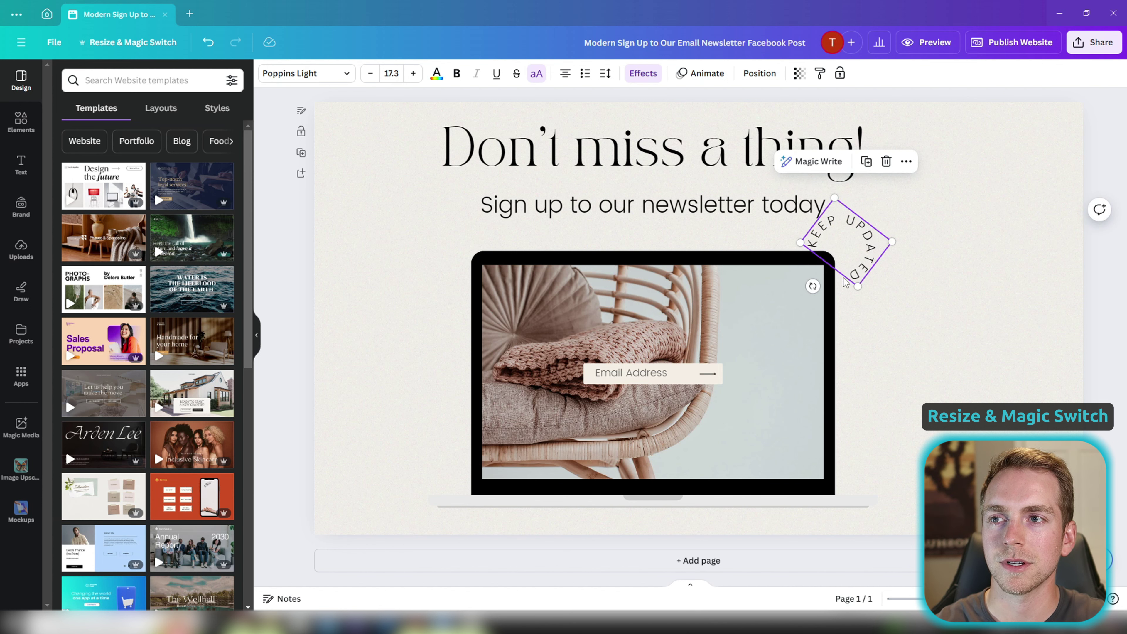
pyautogui.moveTo(812, 286); pyautogui.dragTo(802, 275)
pyautogui.moveTo(854, 246); pyautogui.dragTo(853, 252)
pyautogui.click(967, 338)
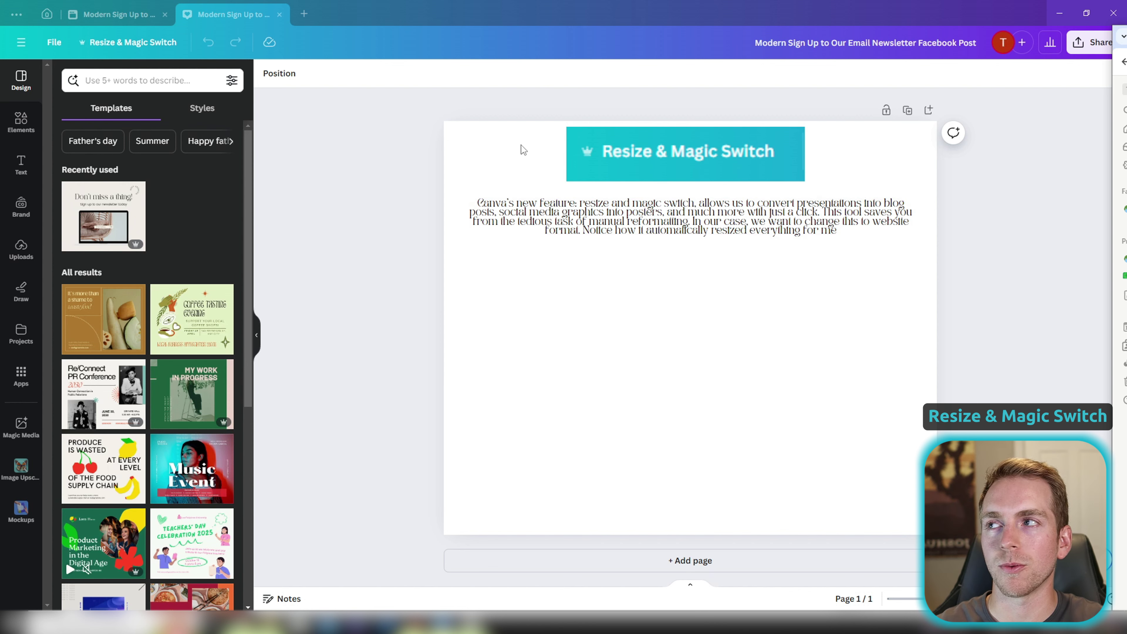
# Transform the Resize & Magic Switch design into a blog-post Doc and open it.
pyautogui.click(151, 44)
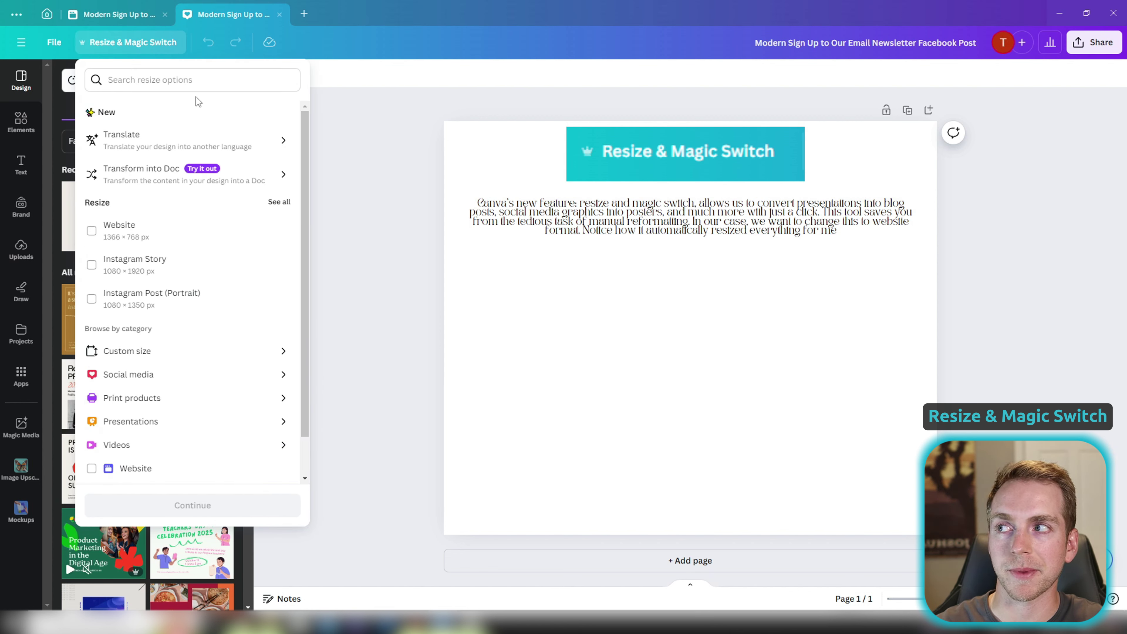
pyautogui.click(263, 185)
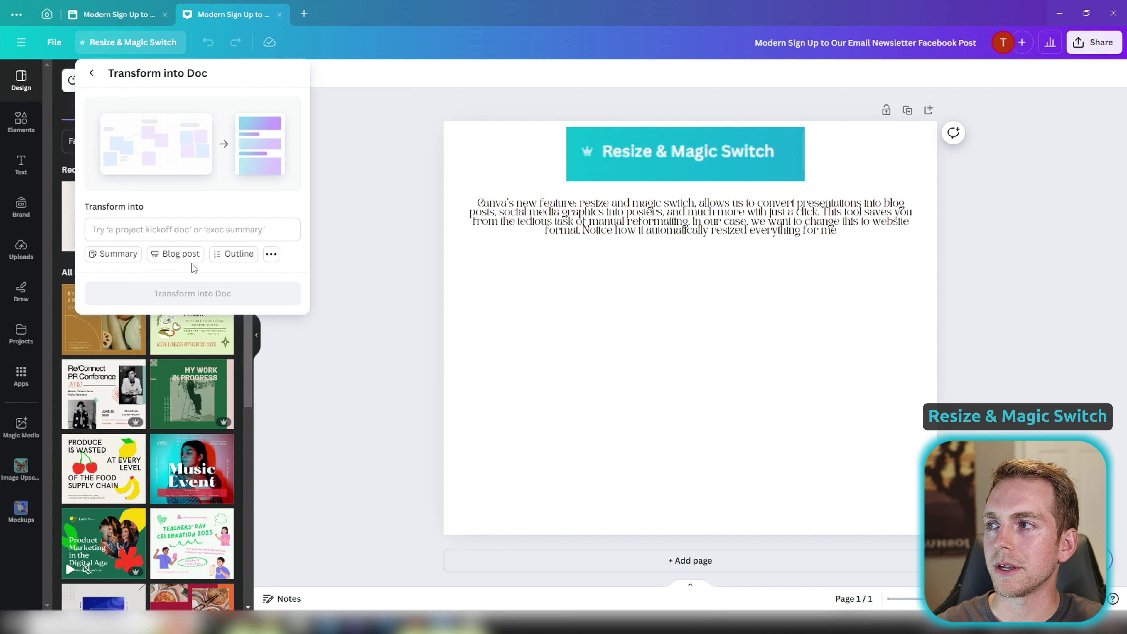
pyautogui.click(173, 262)
pyautogui.click(249, 269)
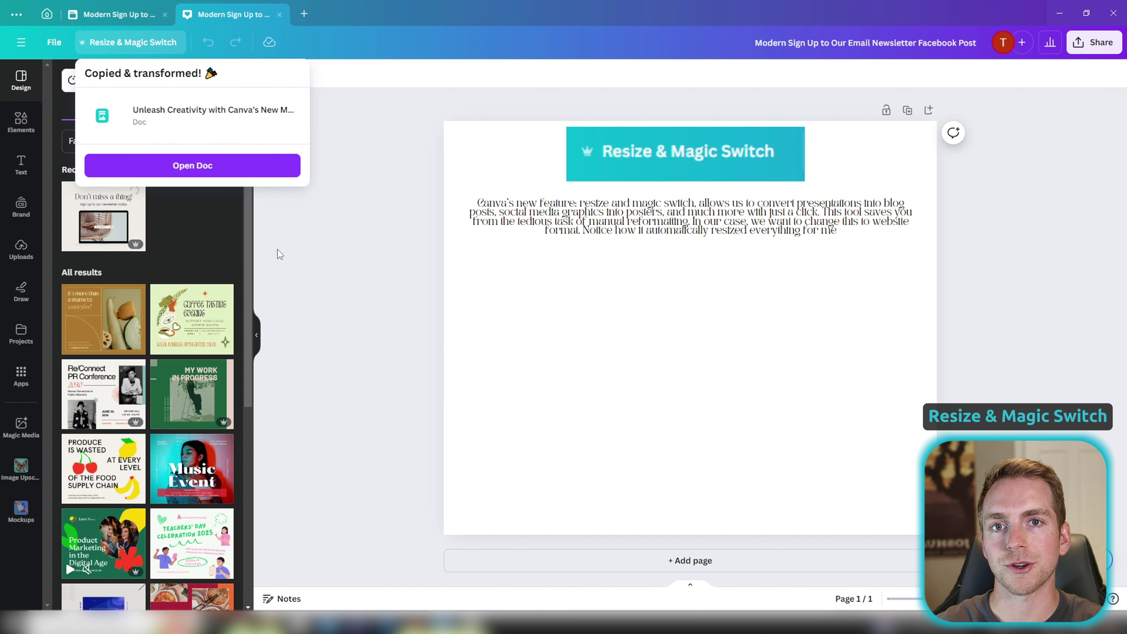
pyautogui.click(285, 171)
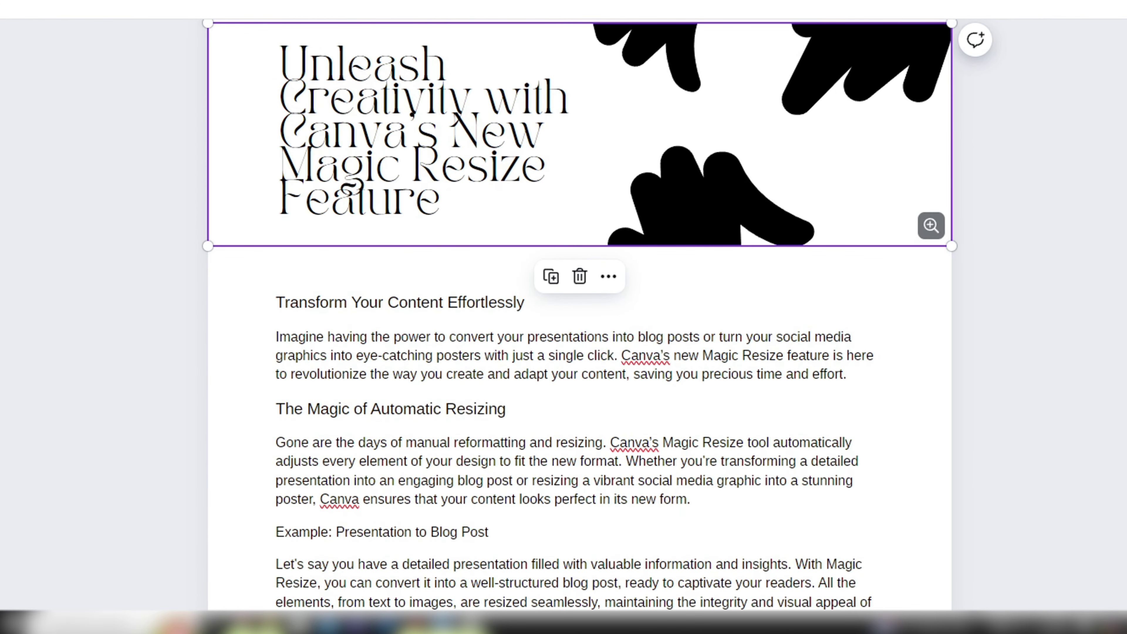
# Create a new blank custom-size design of 16 × 9 inches.
pyautogui.scroll(-5, 578, 370)
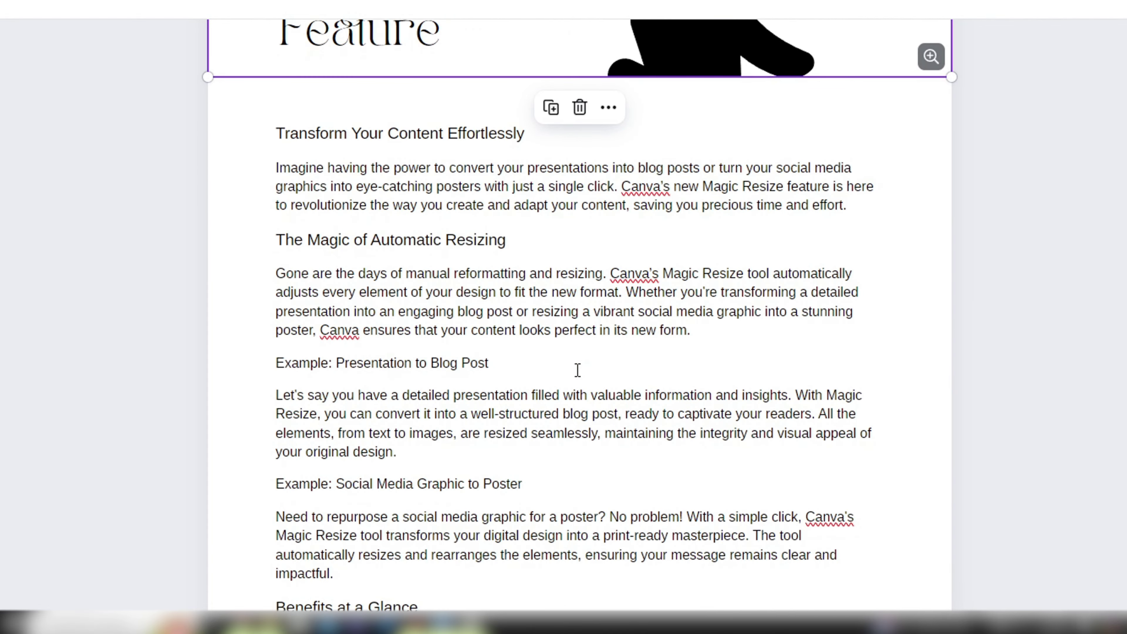
pyautogui.scroll(-3, 578, 370)
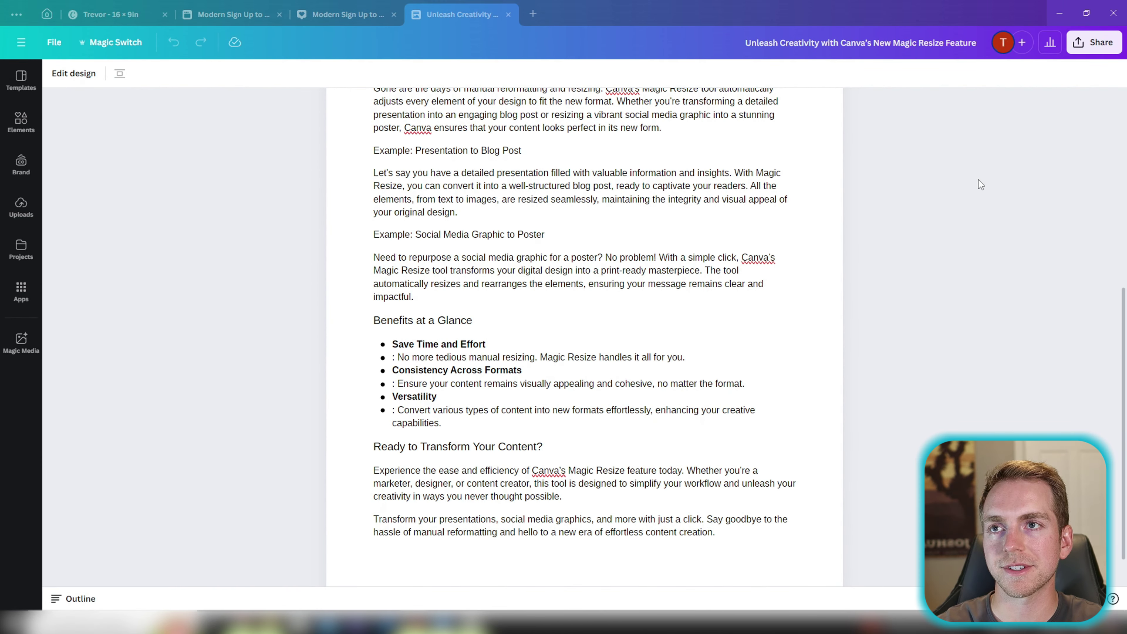
pyautogui.click(533, 14)
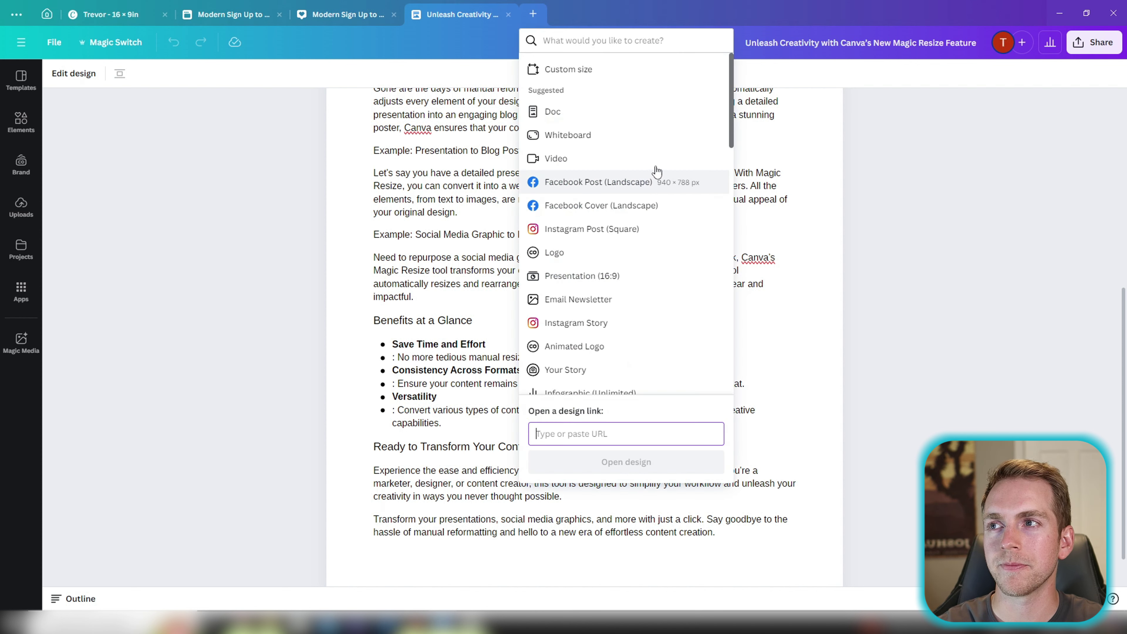
pyautogui.click(579, 71)
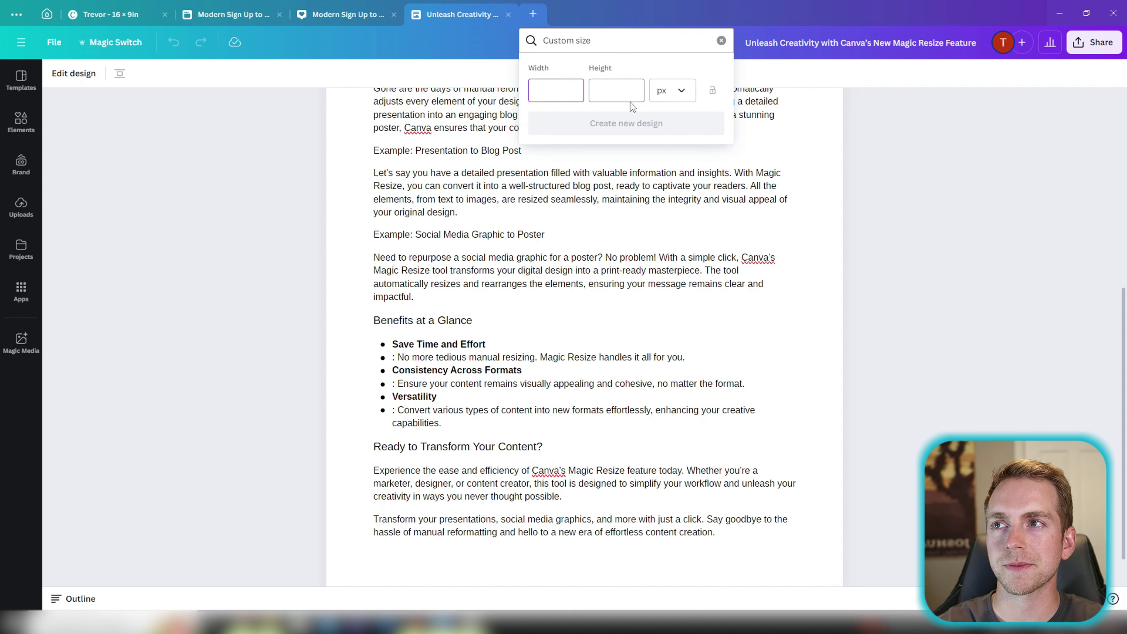
pyautogui.click(679, 91)
pyautogui.click(648, 146)
pyautogui.click(554, 90)
pyautogui.write('16')
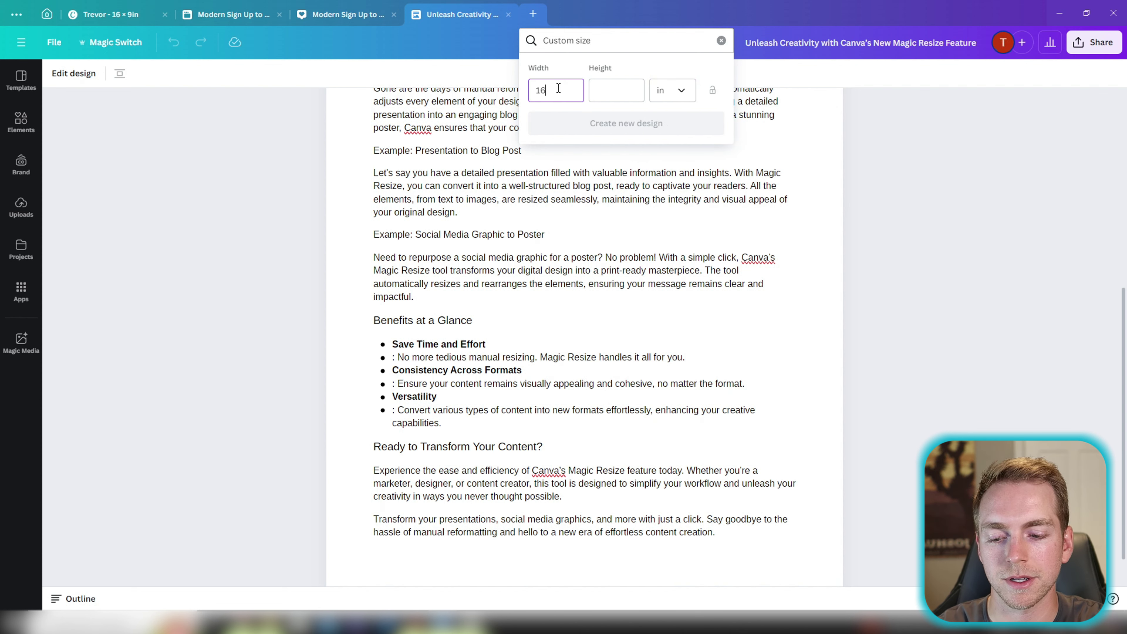
pyautogui.press('Tab')
pyautogui.write('9')
pyautogui.press('Return')
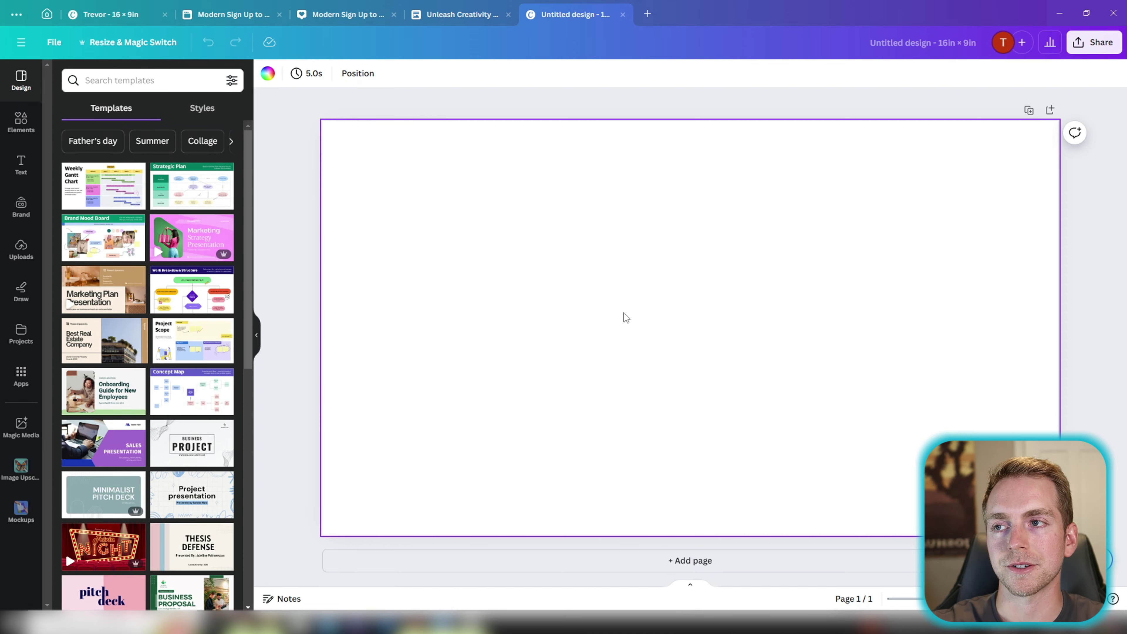
# Paste the mountain photo, remove its background, and make the page background dark navy.
pyautogui.hotkey('ctrl', 'v')
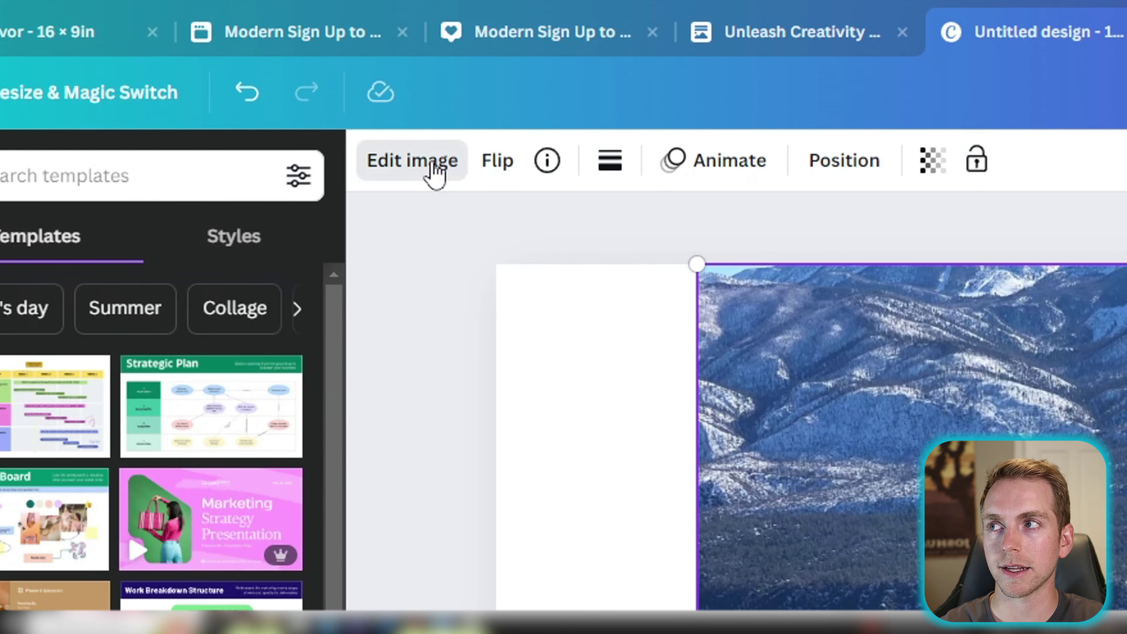
pyautogui.click(284, 73)
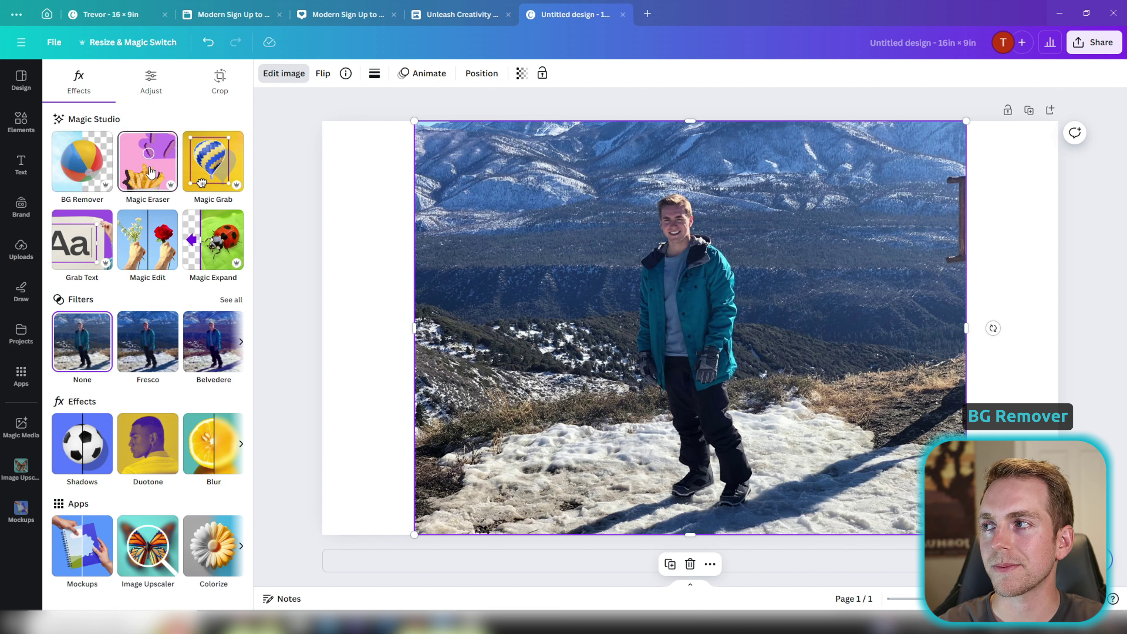
pyautogui.click(86, 164)
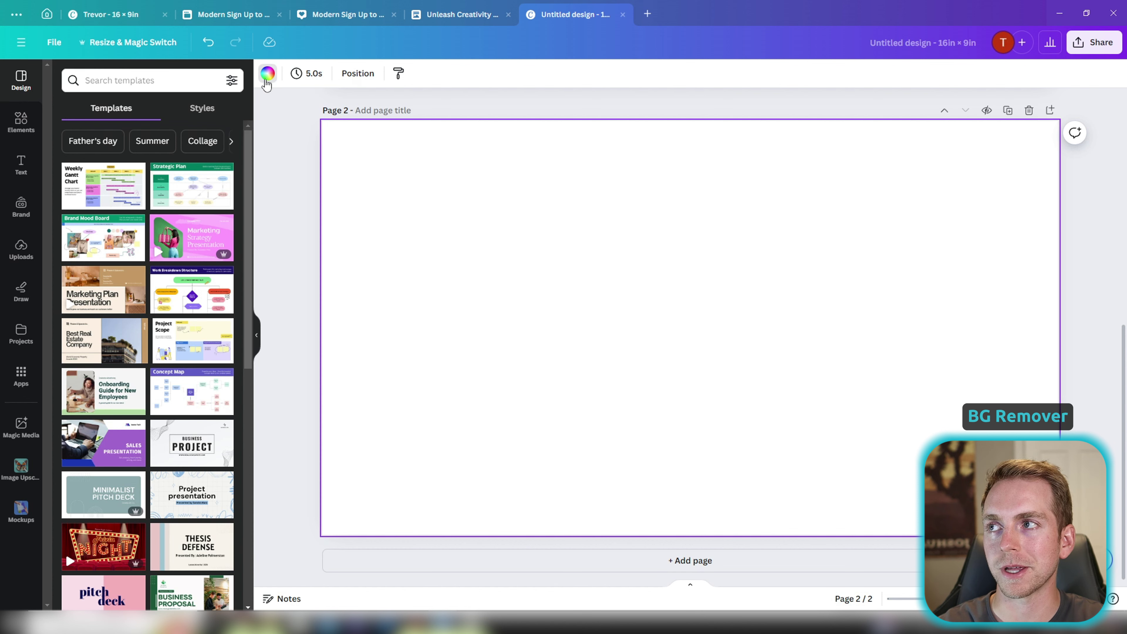
pyautogui.click(267, 73)
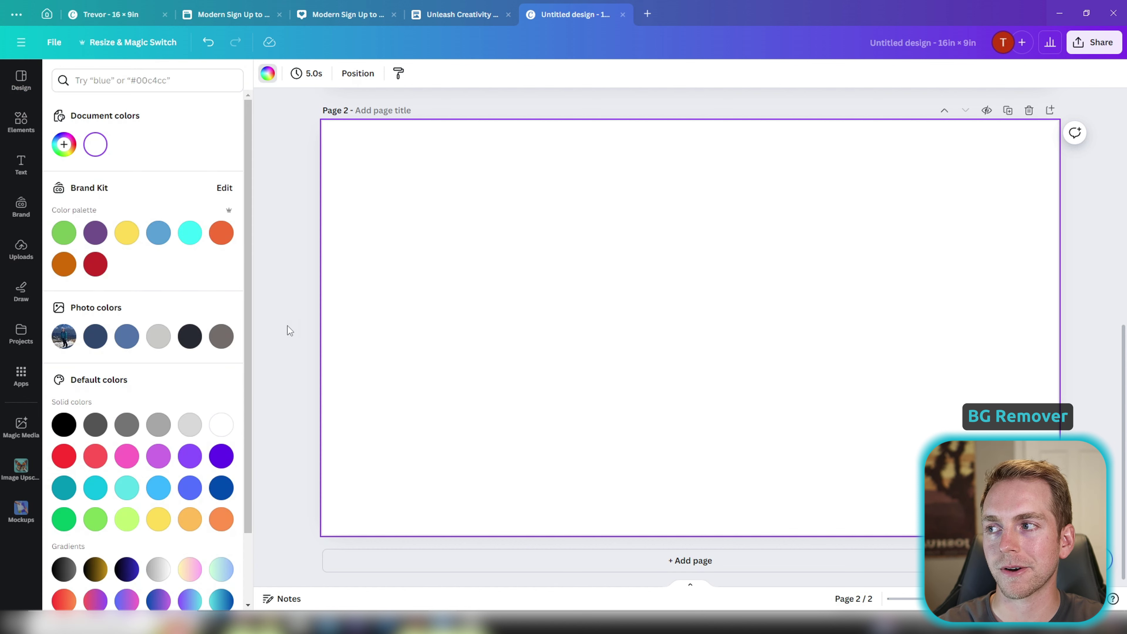
pyautogui.click(190, 337)
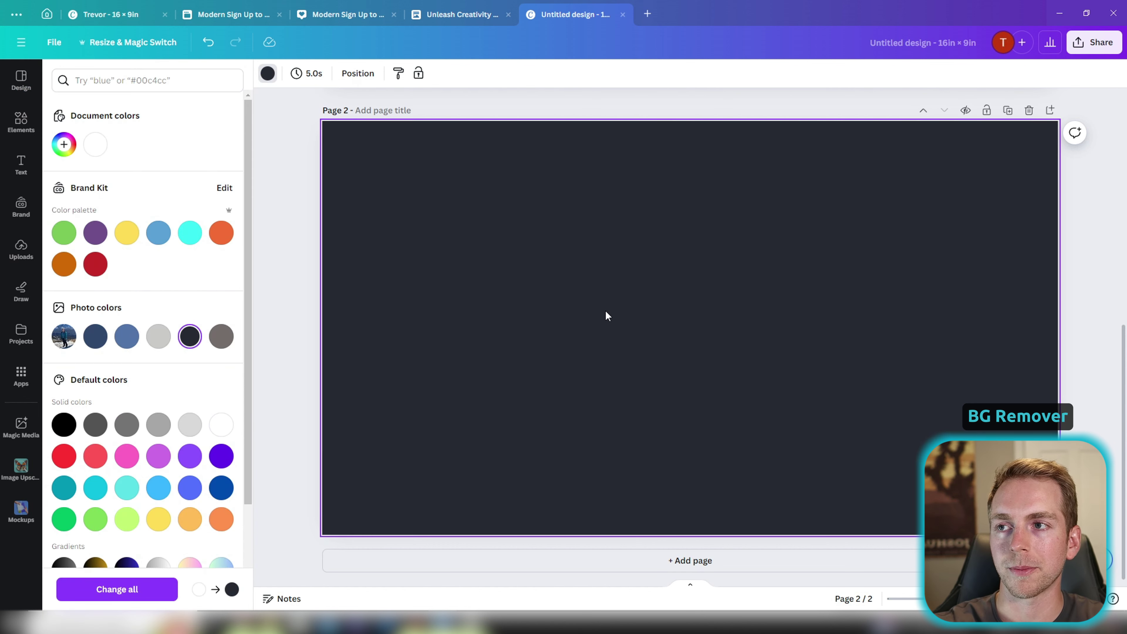
# Paste the Canva logo, remove its white background, shrink it to 6.7×6.7 and centre it.
pyautogui.hotkey('ctrl', 'v')
pyautogui.press('Escape')
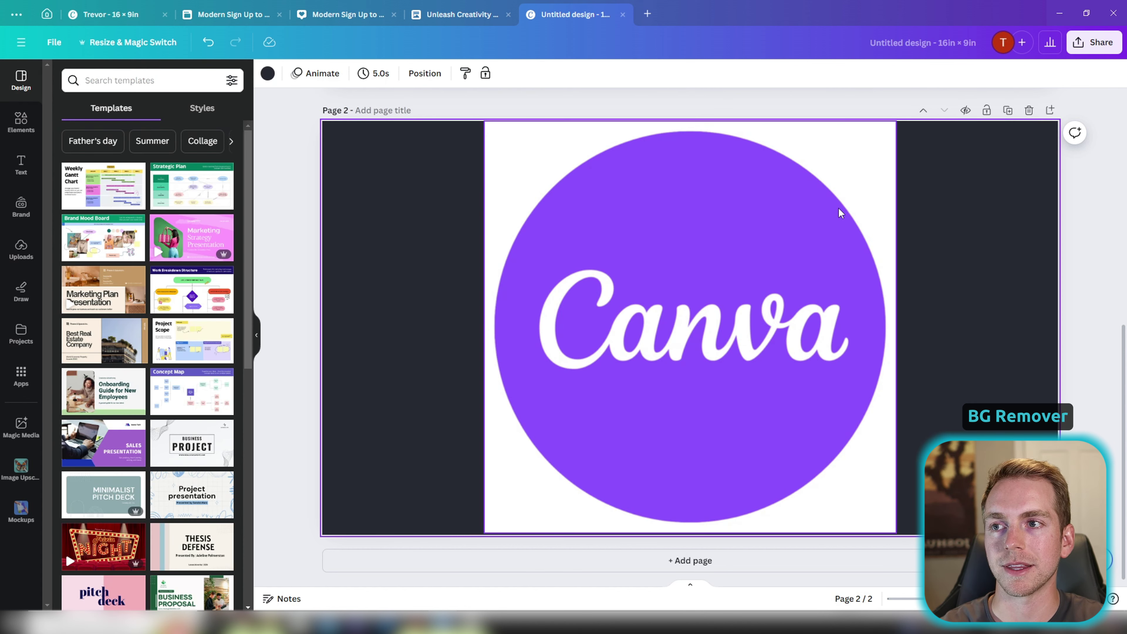
pyautogui.click(838, 183)
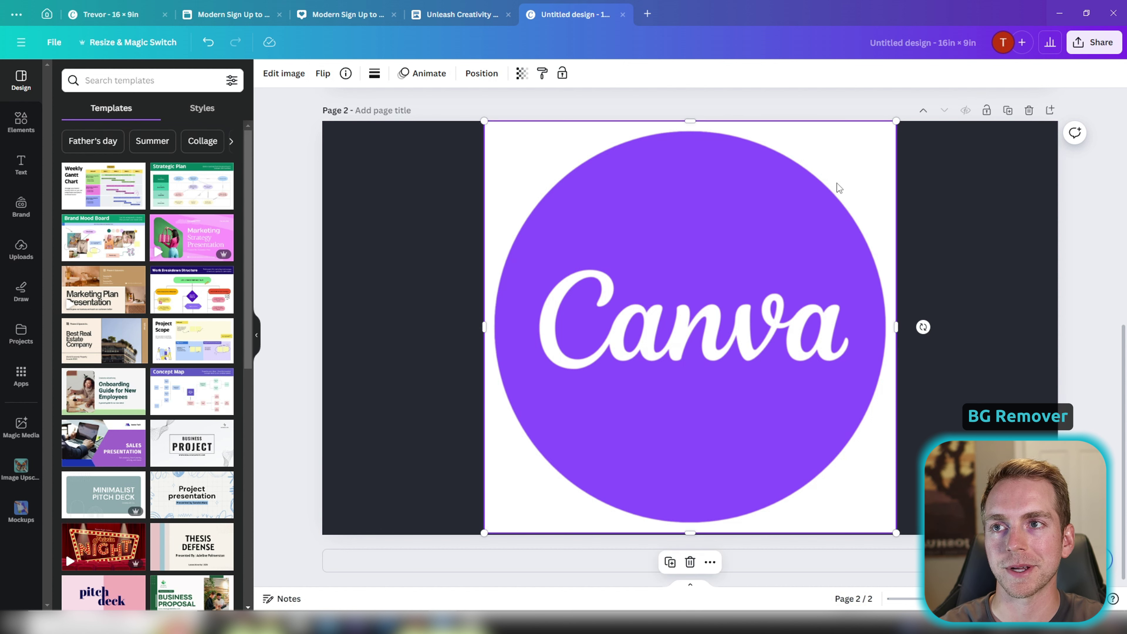
pyautogui.click(286, 74)
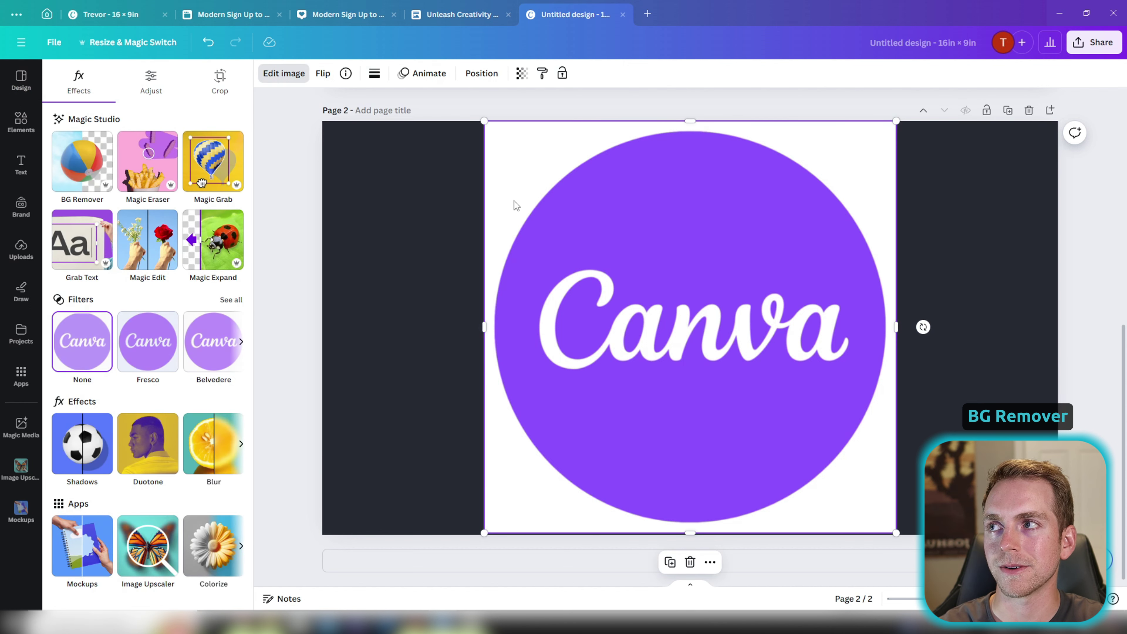
pyautogui.click(84, 152)
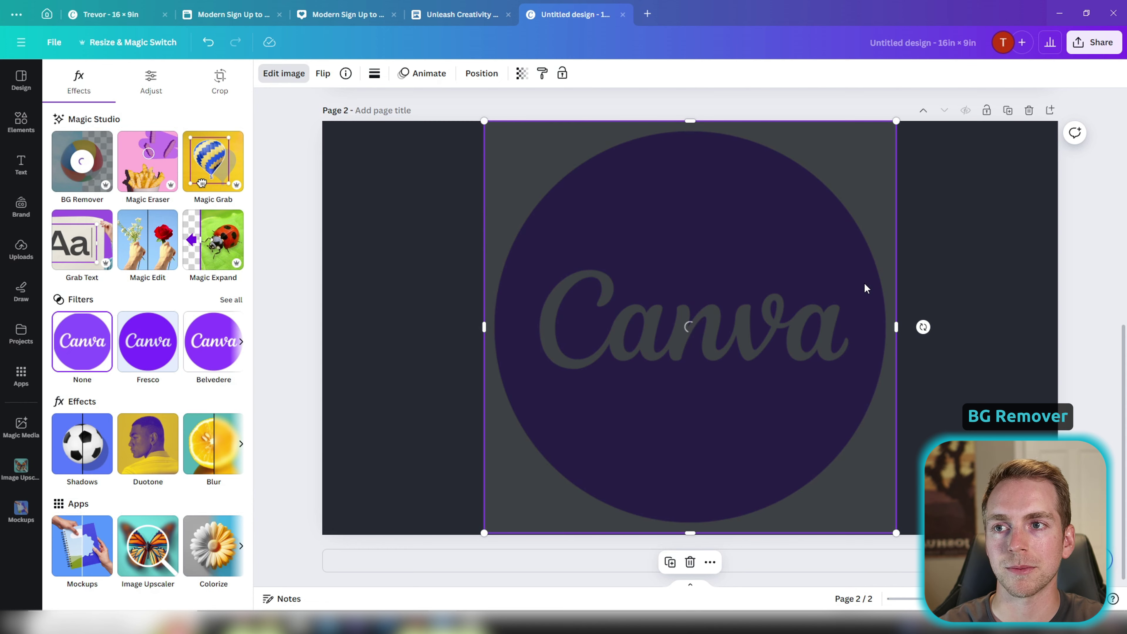
pyautogui.moveTo(839, 223); pyautogui.dragTo(834, 262)
pyautogui.moveTo(905, 160); pyautogui.dragTo(812, 306)
pyautogui.moveTo(724, 353); pyautogui.dragTo(769, 261)
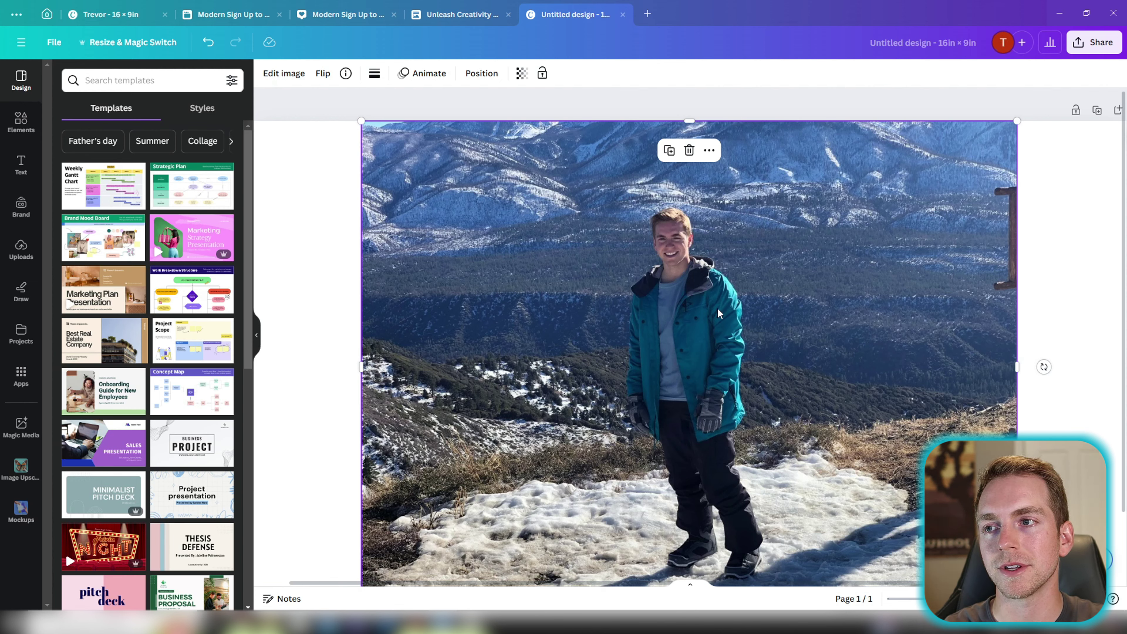
# Erase the post at the mountain photo's right edge with Magic Eraser.
pyautogui.click(284, 73)
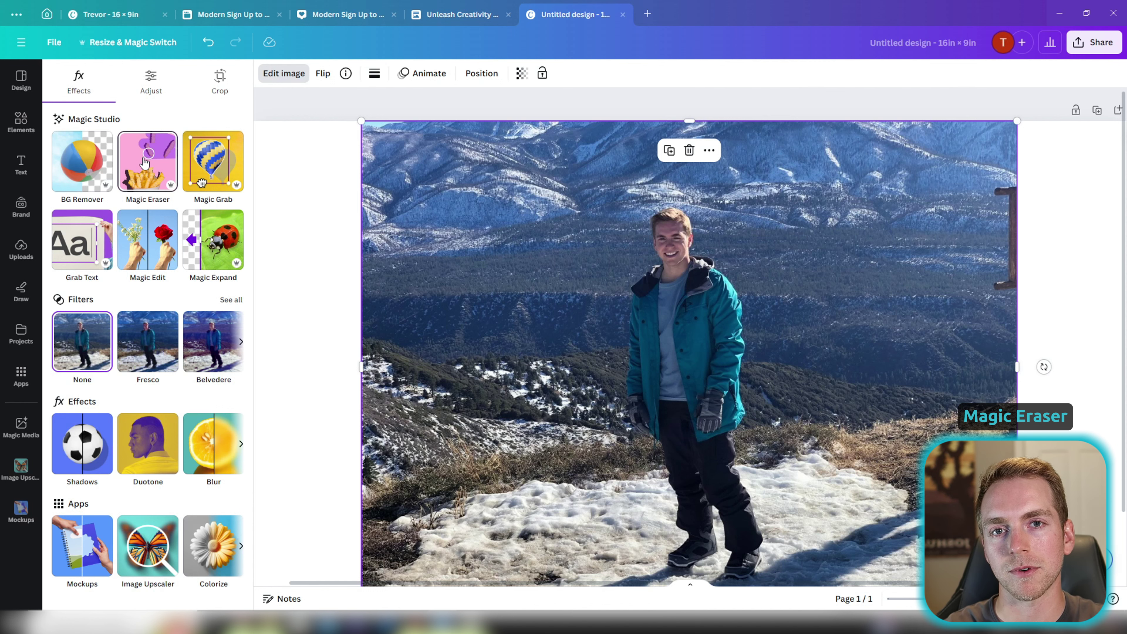
pyautogui.click(145, 162)
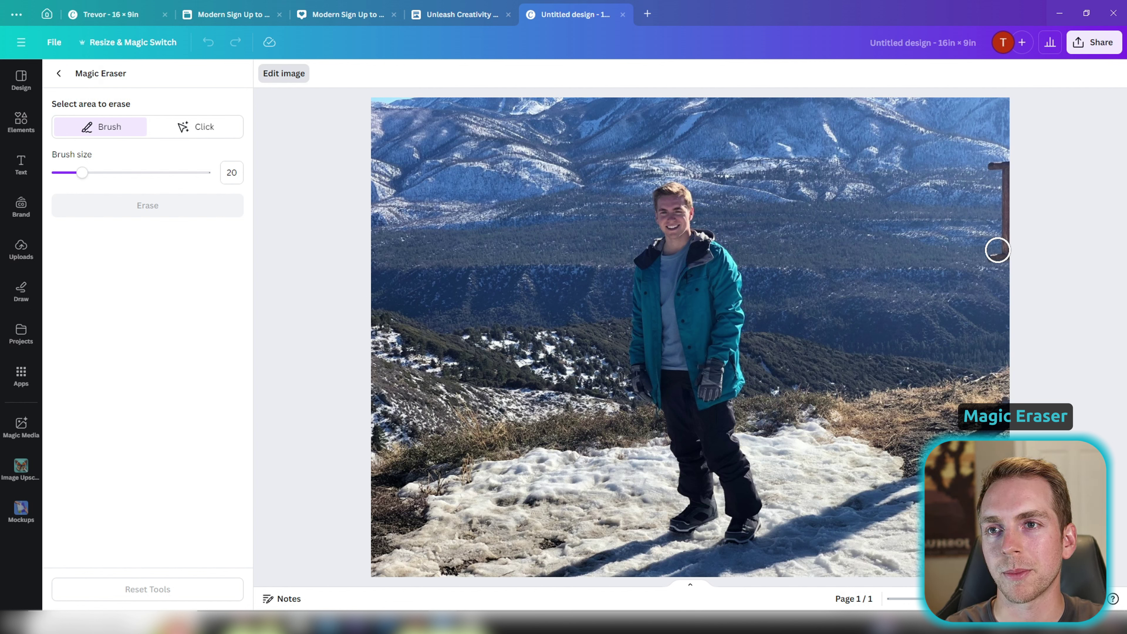
pyautogui.click(205, 126)
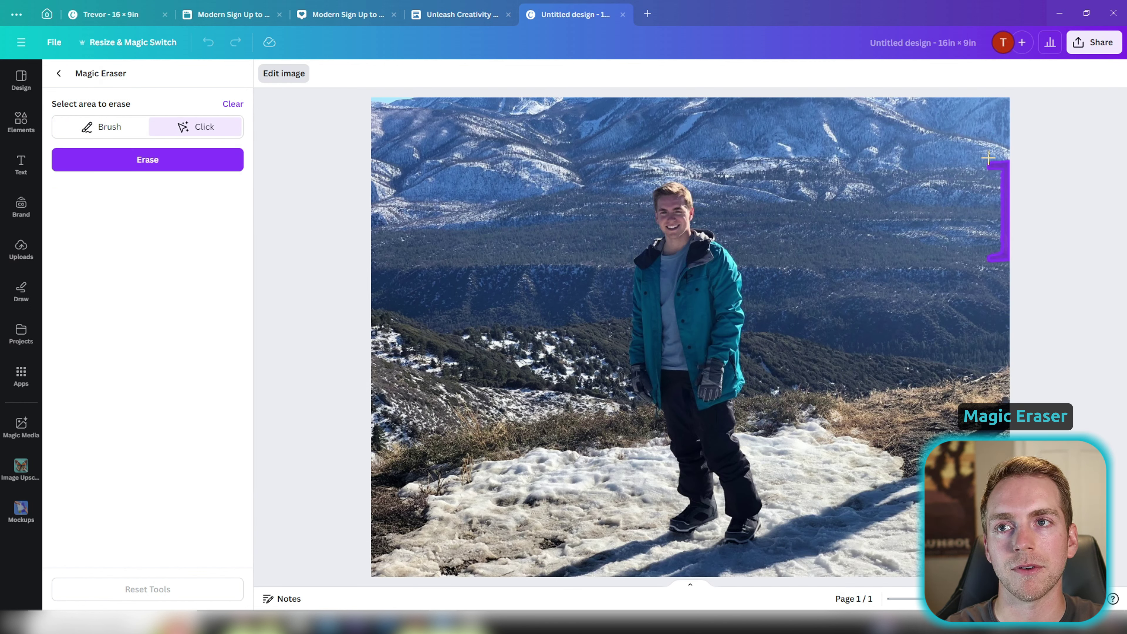
pyautogui.click(193, 172)
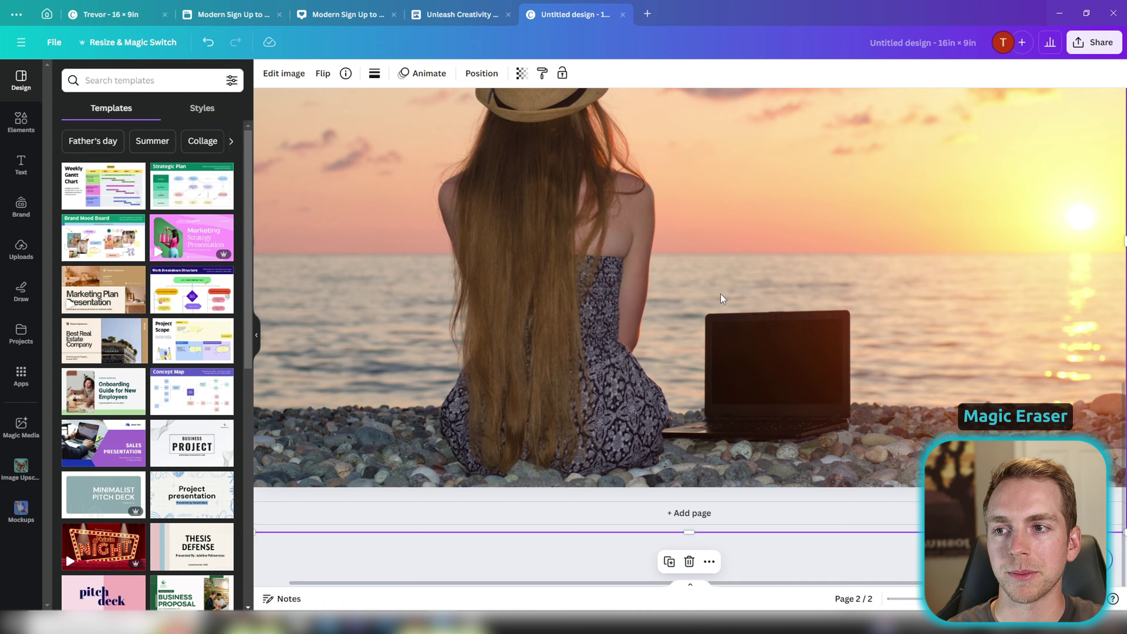
# Erase the laptop from the beach sunset photo with Magic Eraser.
pyautogui.scroll(2, 827, 446)
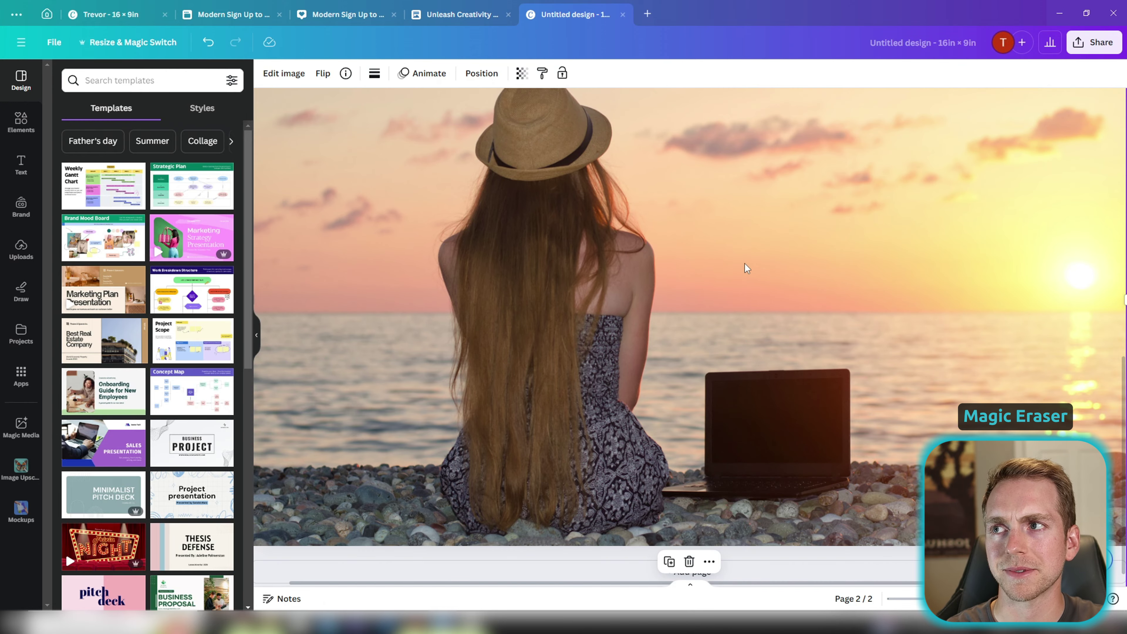
pyautogui.click(284, 74)
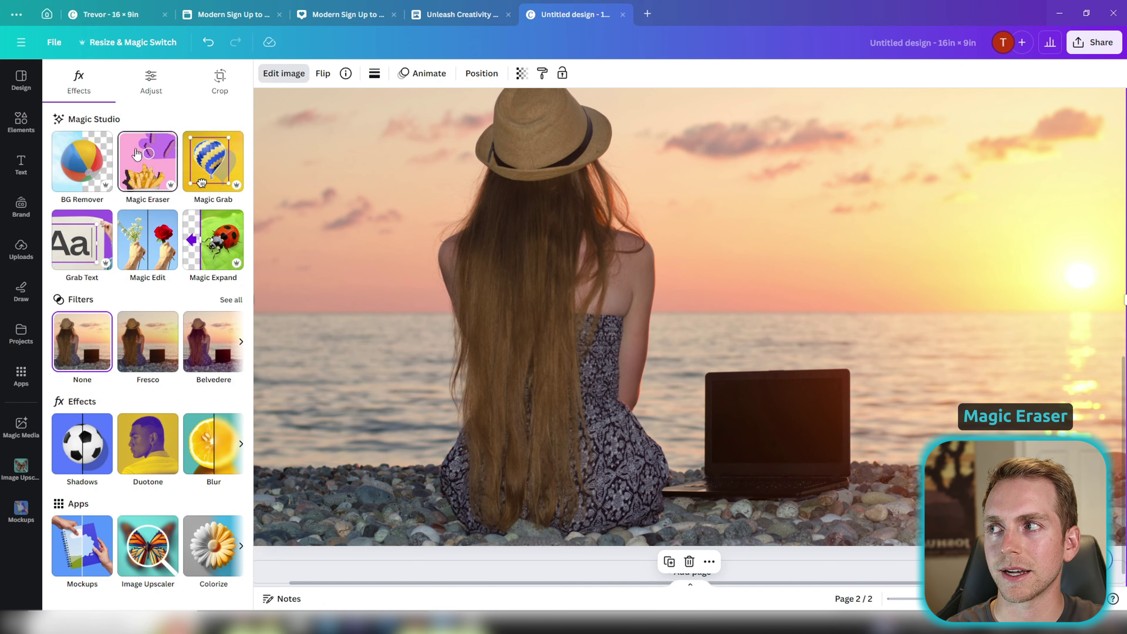
pyautogui.click(148, 160)
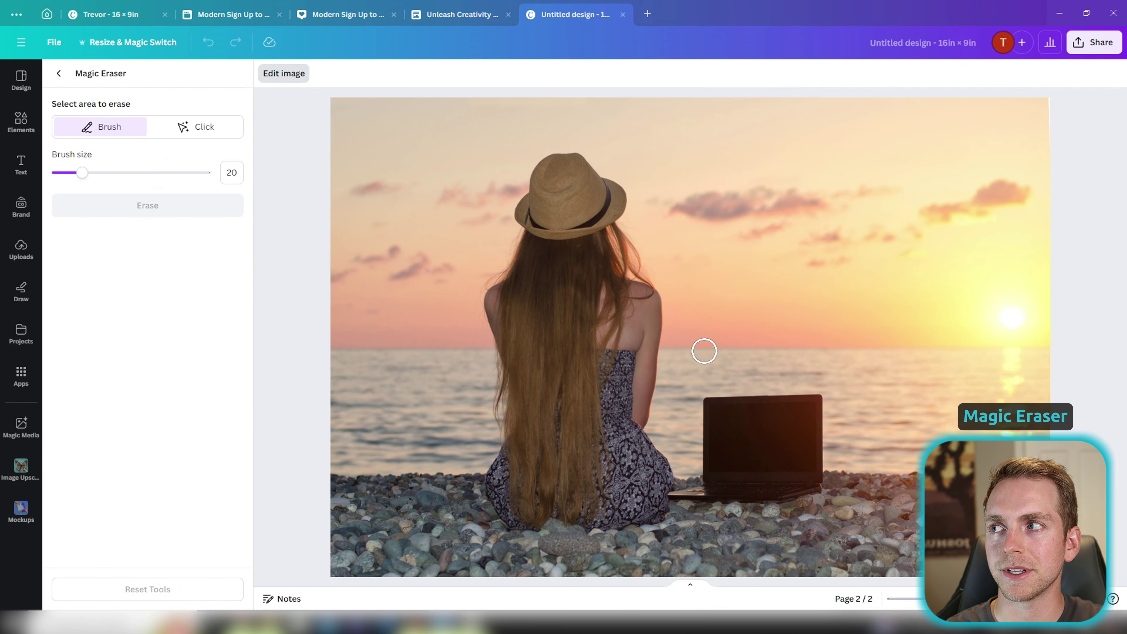
pyautogui.click(204, 135)
pyautogui.click(781, 446)
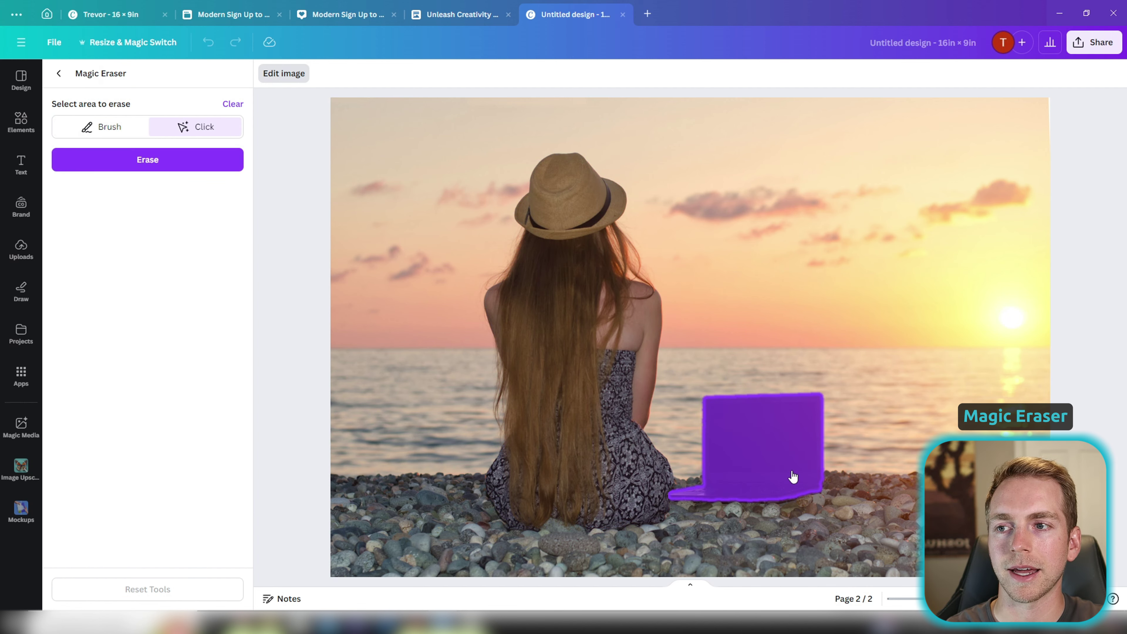
pyautogui.click(148, 160)
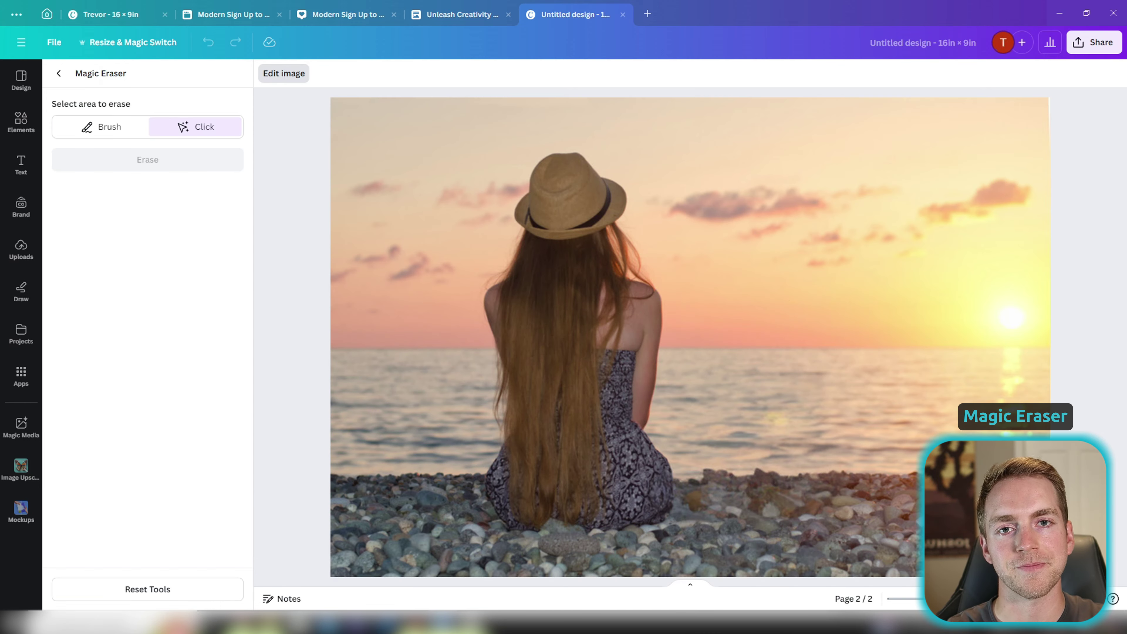
pyautogui.click(65, 76)
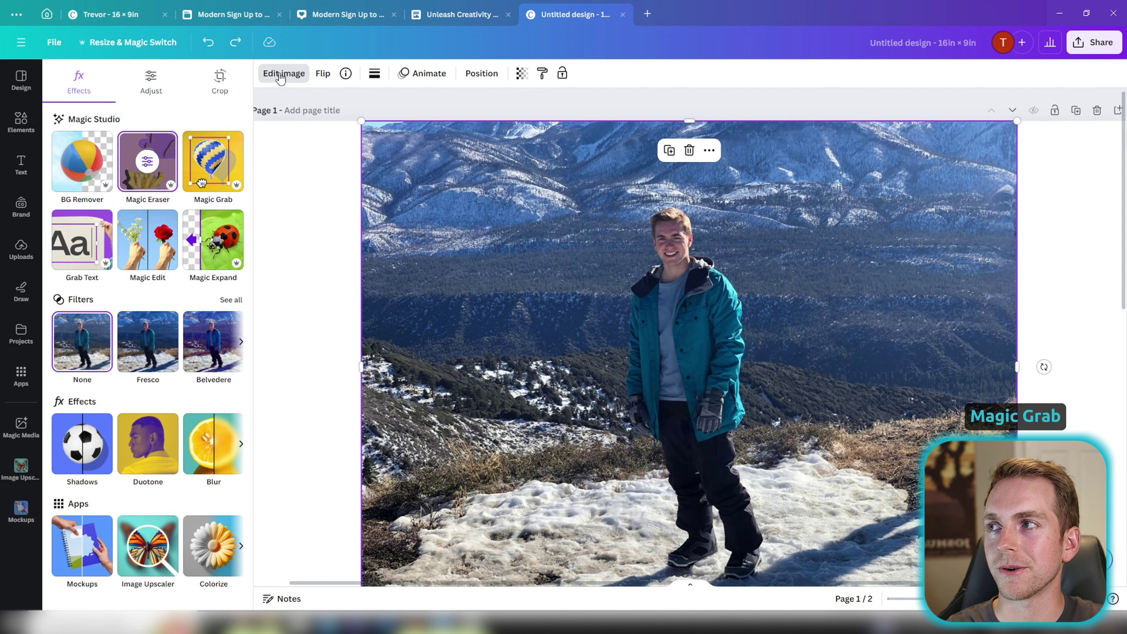
# Magic Grab the man from the mountain photo, then enlarge him and place him left of centre.
pyautogui.click(184, 186)
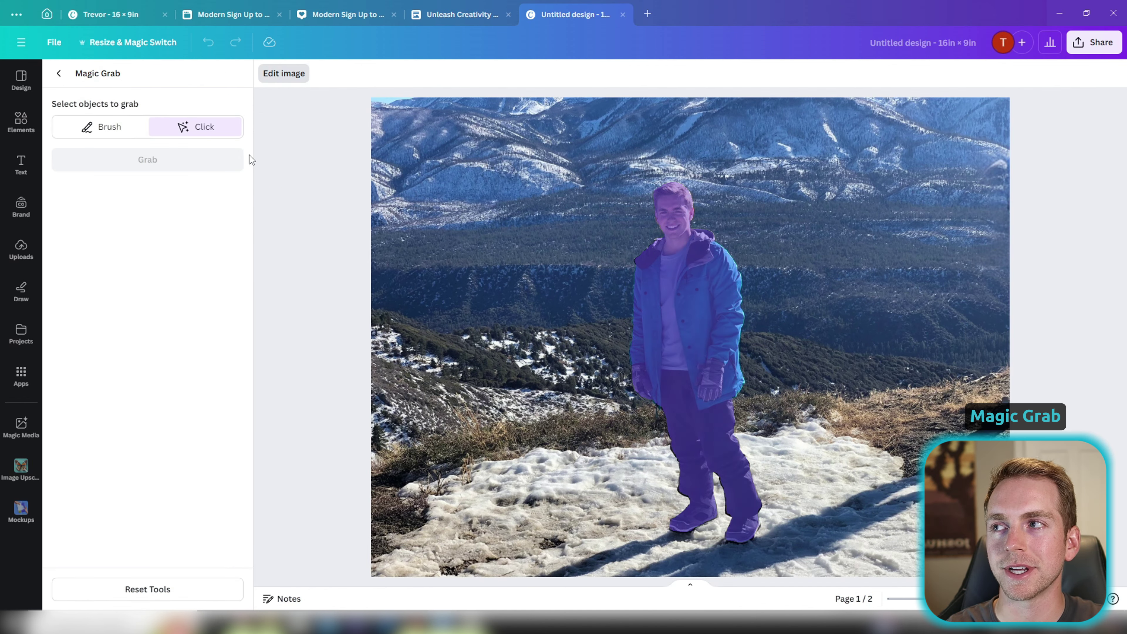
pyautogui.click(688, 333)
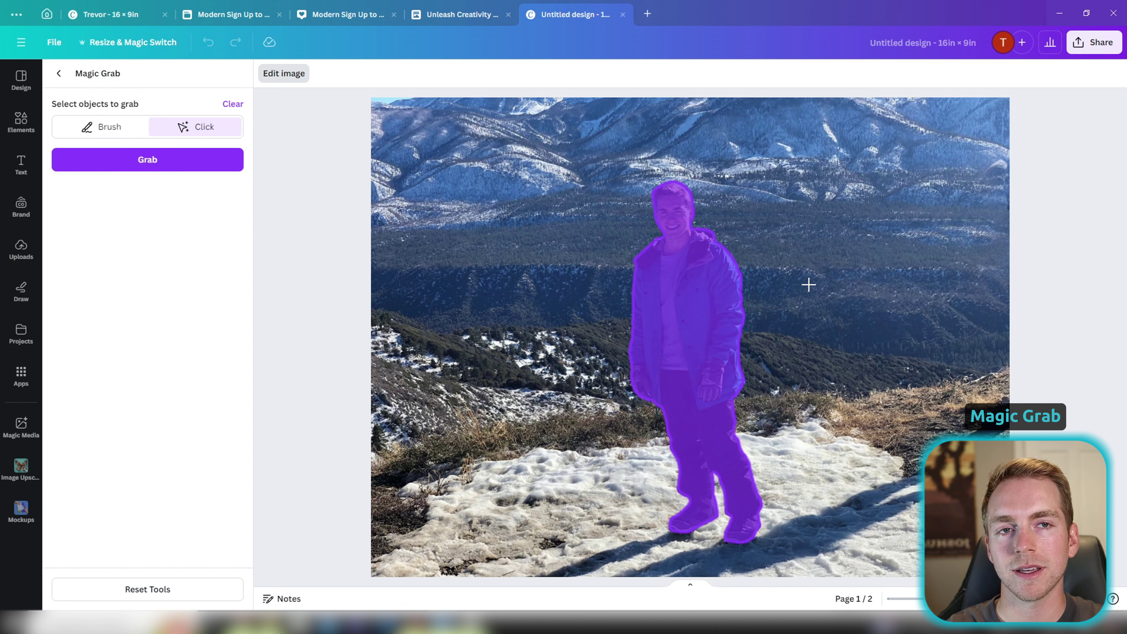
pyautogui.click(112, 164)
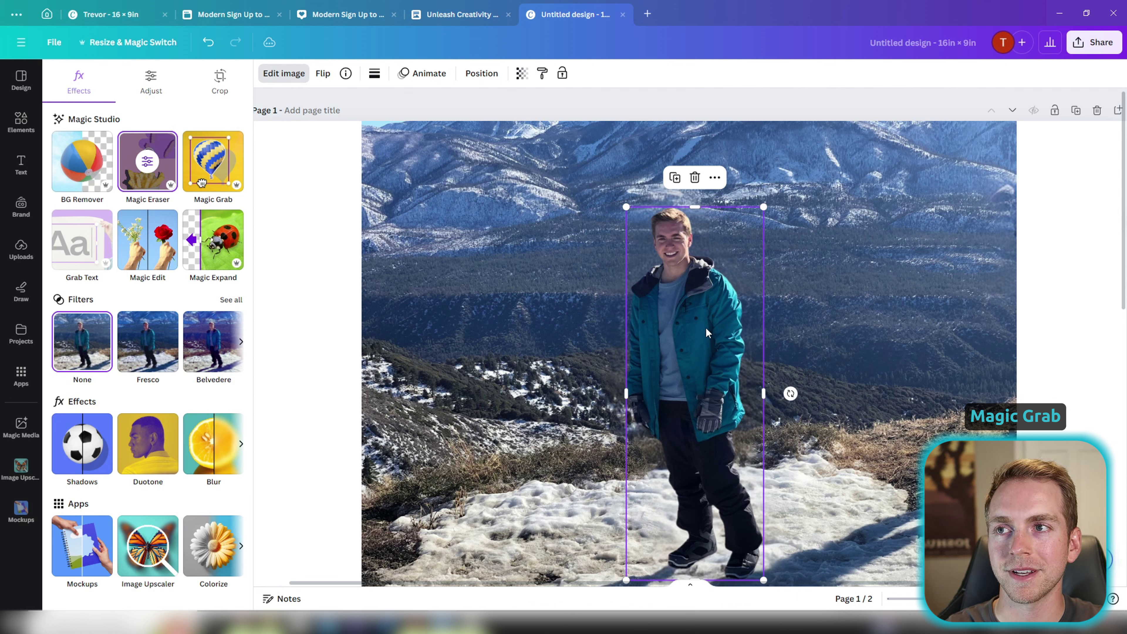
pyautogui.moveTo(670, 363); pyautogui.dragTo(682, 343)
pyautogui.moveTo(757, 191); pyautogui.dragTo(657, 400)
pyautogui.moveTo(650, 466); pyautogui.dragTo(706, 442)
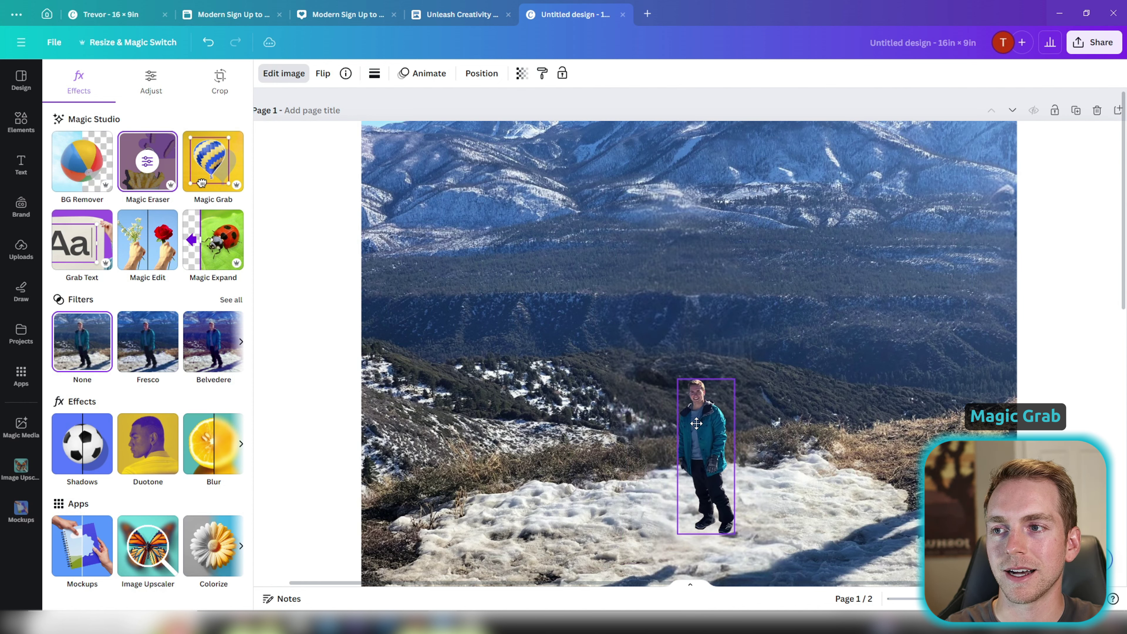
pyautogui.moveTo(742, 373); pyautogui.dragTo(1032, 155)
pyautogui.moveTo(781, 302); pyautogui.dragTo(698, 337)
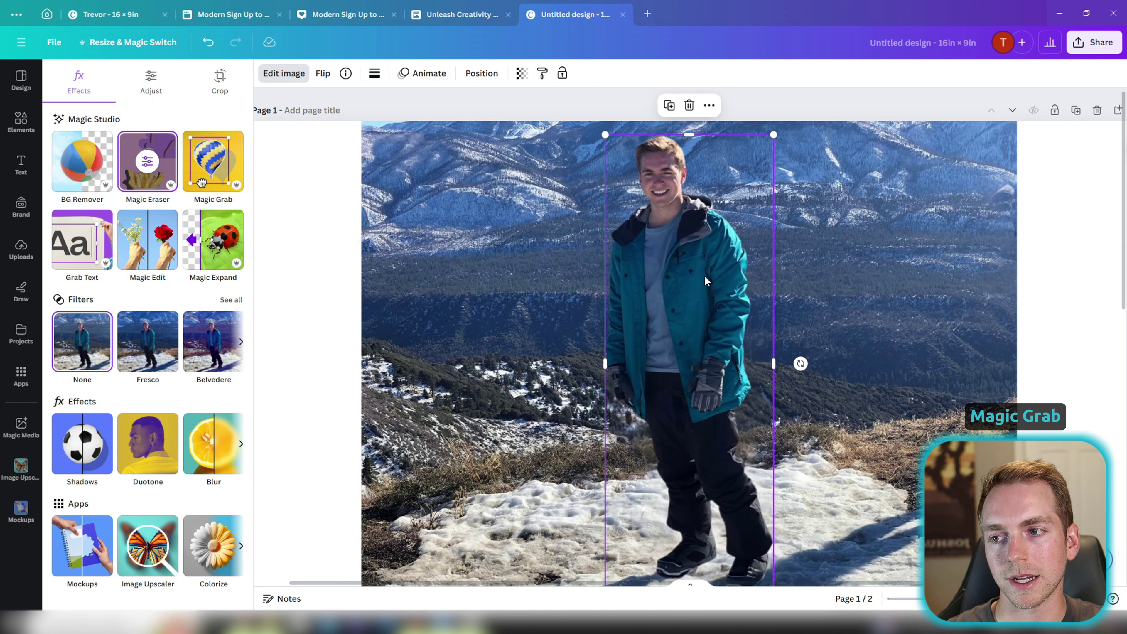
# Blur the whole mountain background photo at intensity 26.
pyautogui.click(943, 301)
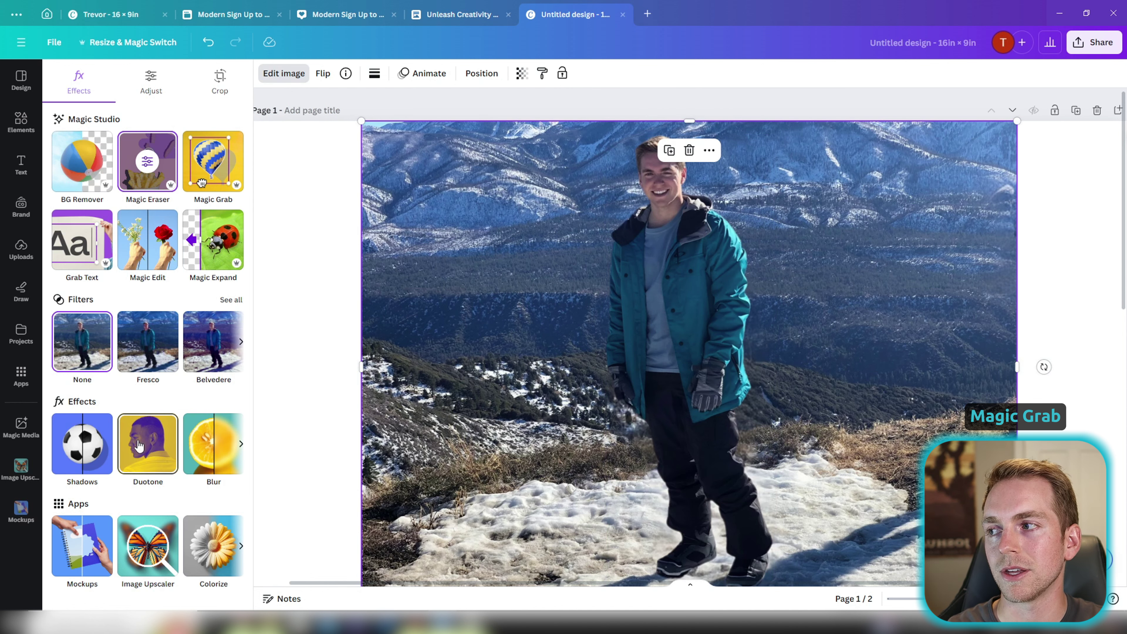
pyautogui.click(209, 445)
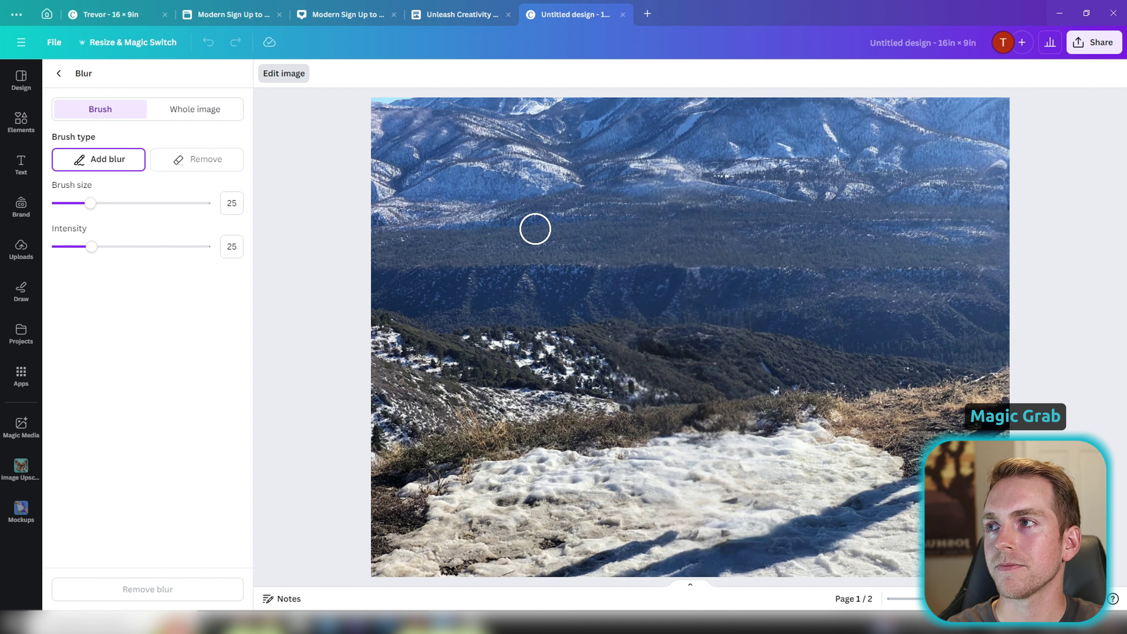
pyautogui.click(192, 117)
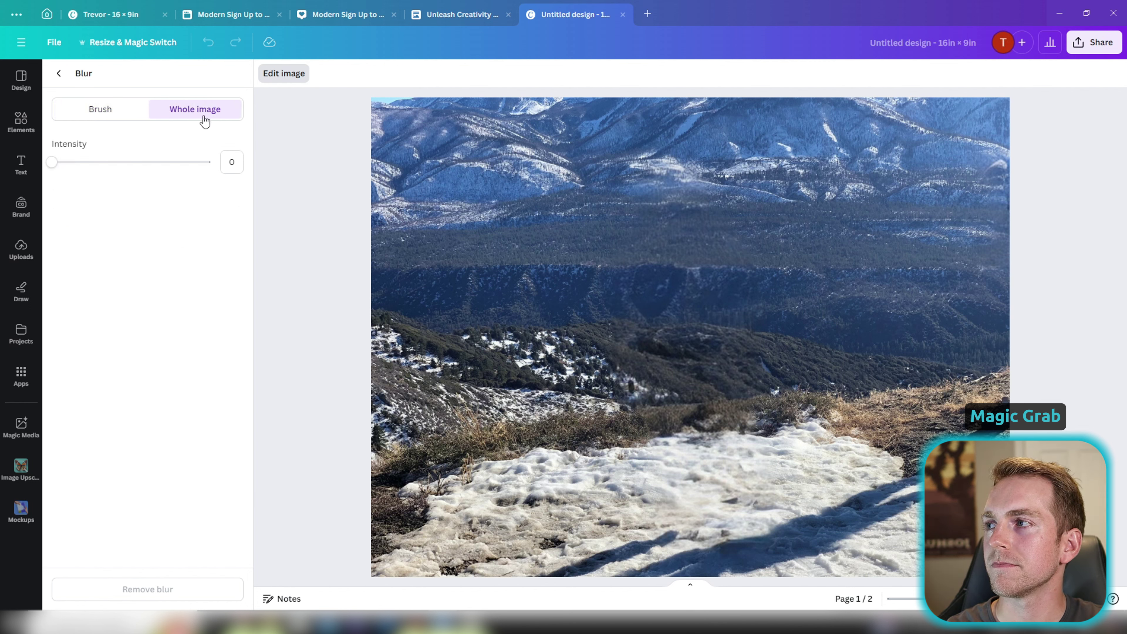
pyautogui.moveTo(53, 163); pyautogui.dragTo(102, 162)
pyautogui.click(59, 73)
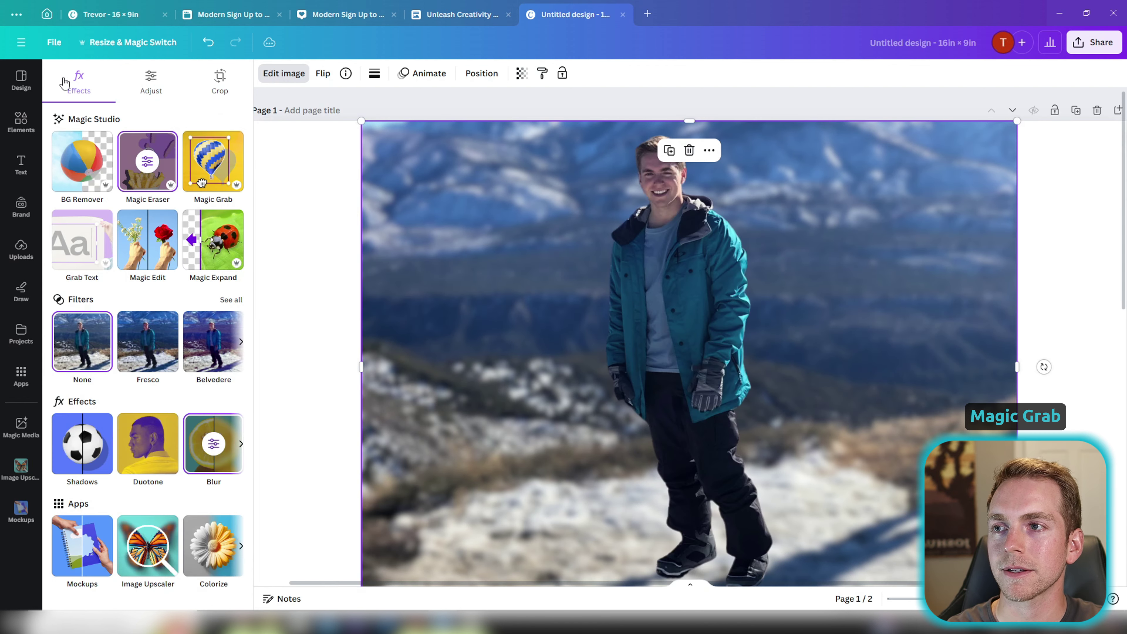
# Shrink the man cut-out slightly and reposition it.
pyautogui.click(671, 251)
pyautogui.moveTo(785, 147); pyautogui.dragTo(759, 209)
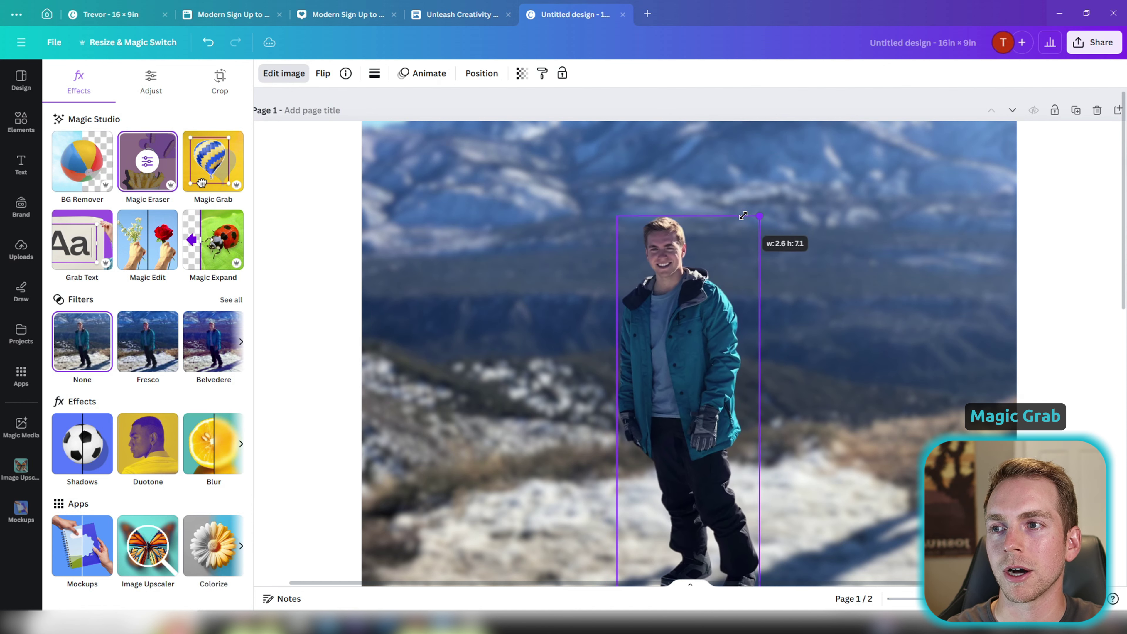
pyautogui.moveTo(668, 311); pyautogui.dragTo(675, 262)
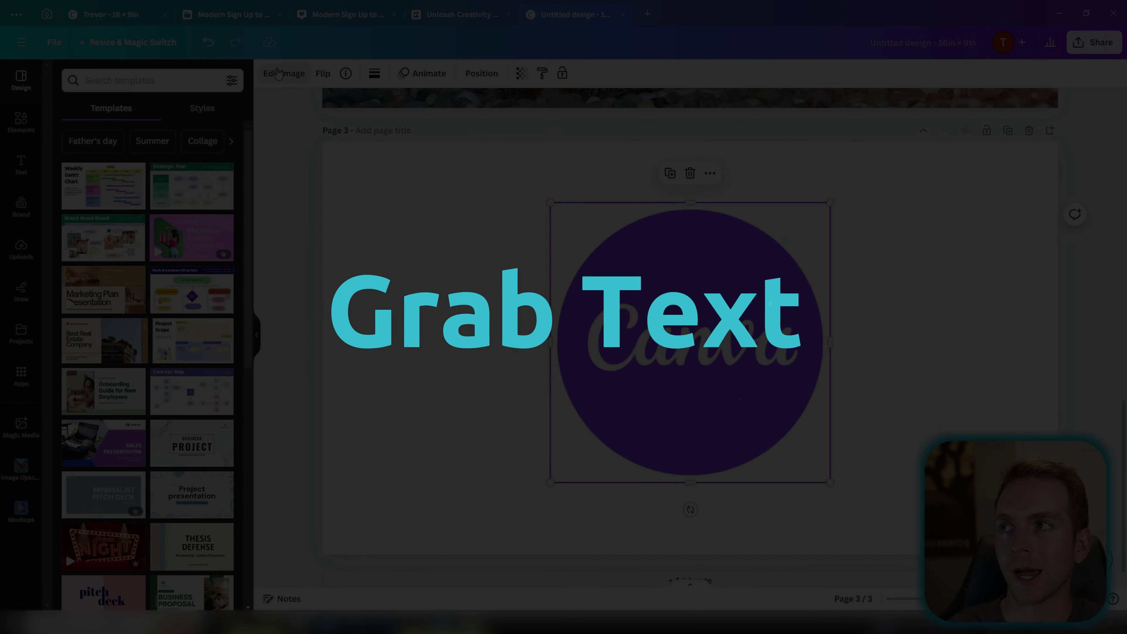
# Extract all of the page 3 logo's lettering as editable text with Grab Text.
pyautogui.click(284, 74)
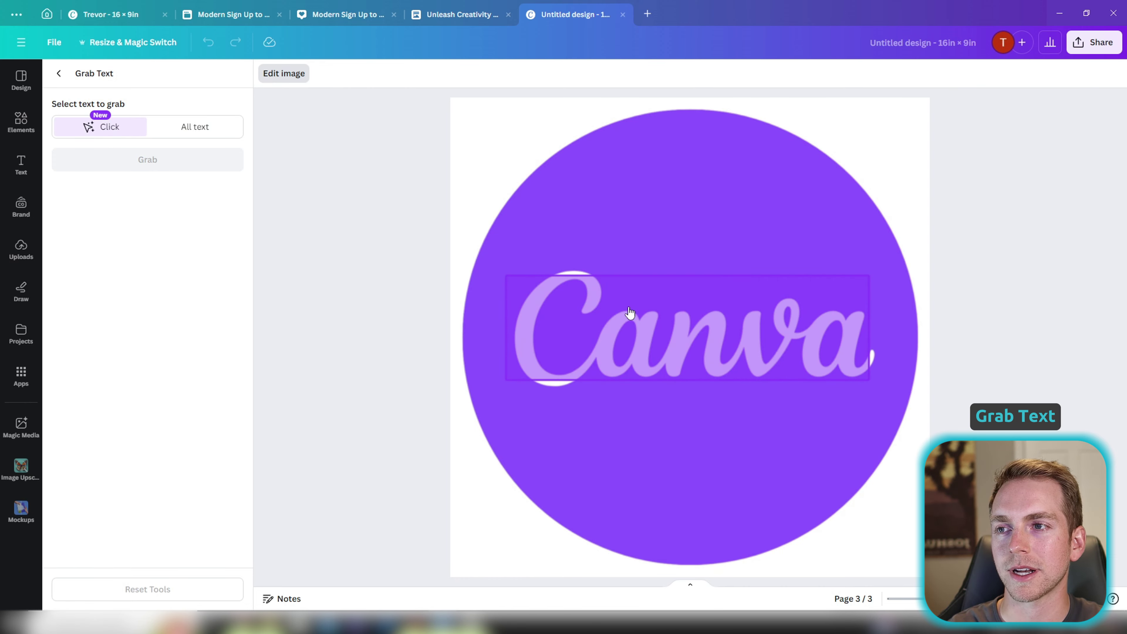
pyautogui.click(703, 358)
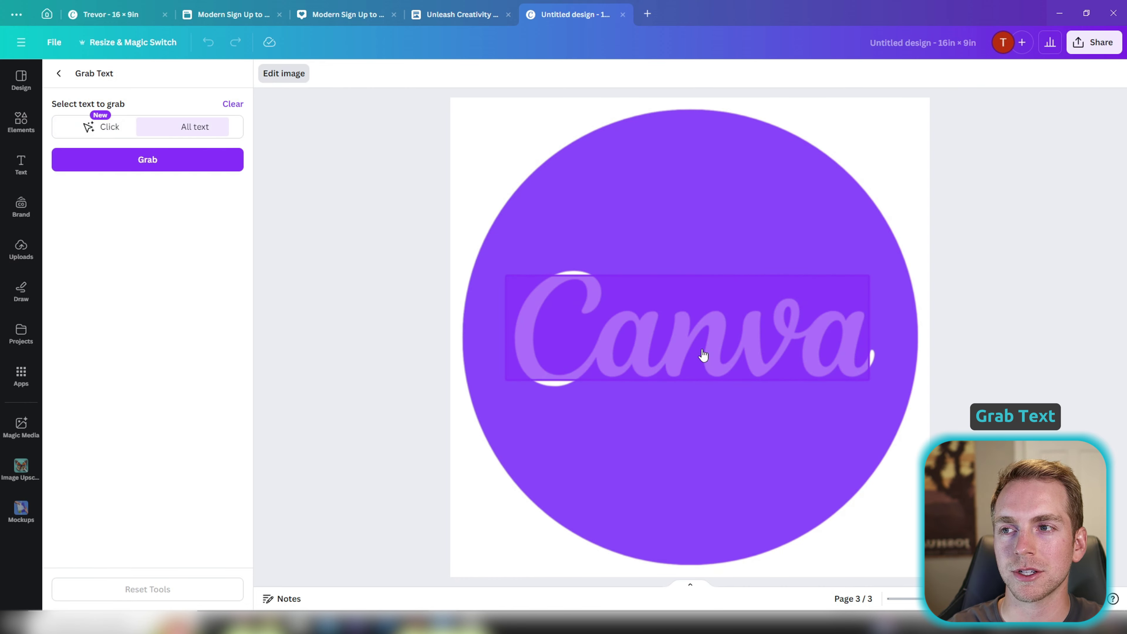
pyautogui.click(150, 161)
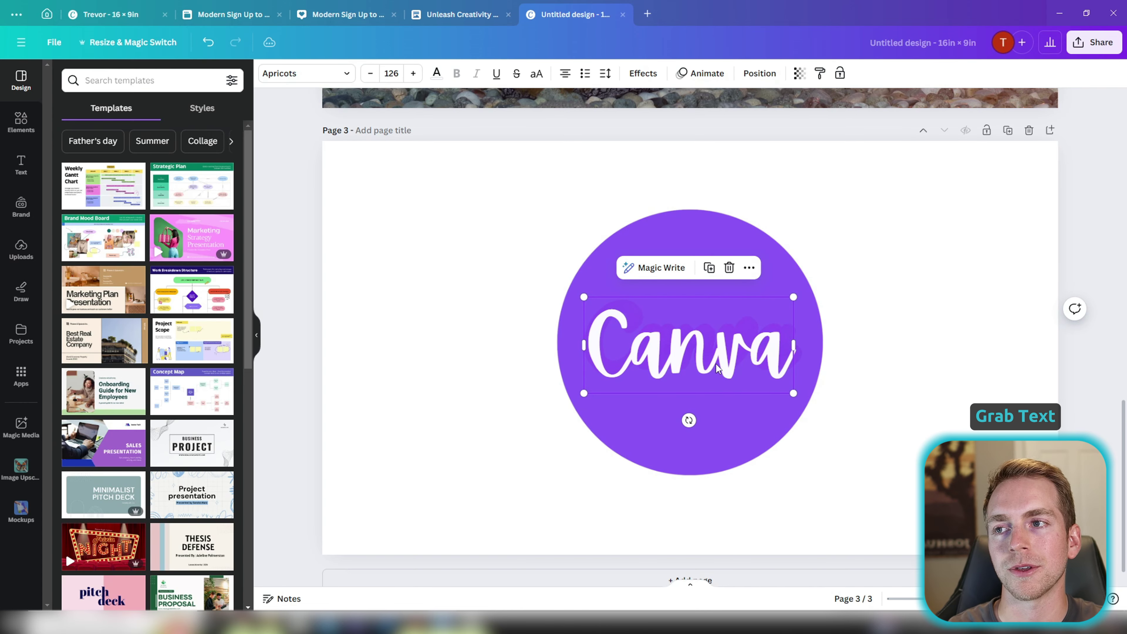
# Replace the extracted logo text with a first name.
pyautogui.doubleClick(718, 368)
pyautogui.write('Trevor')
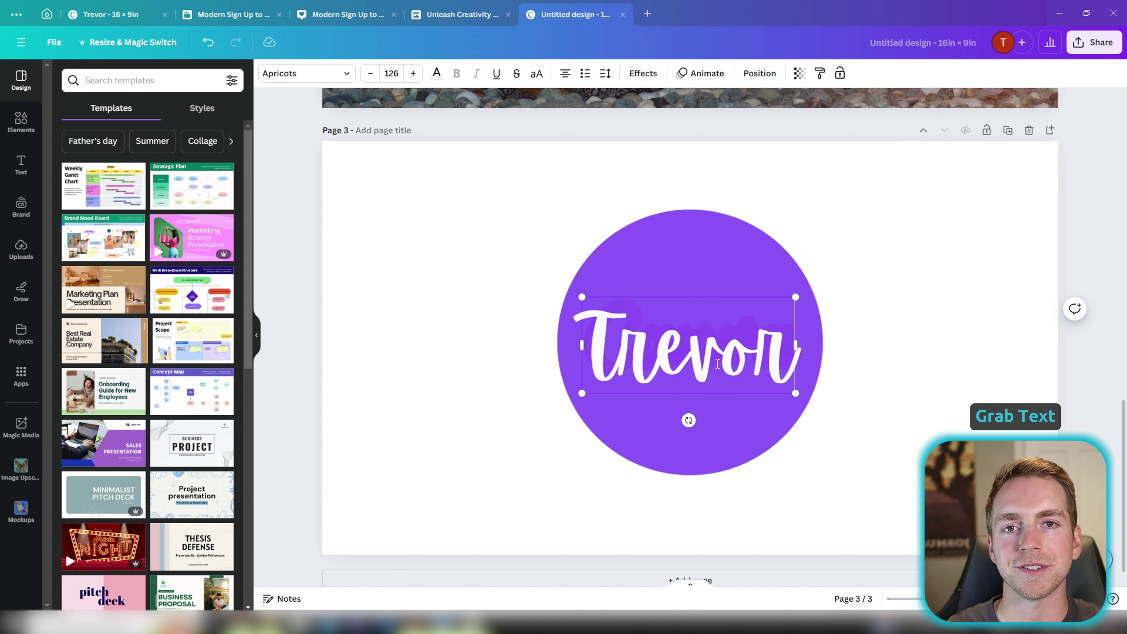
pyautogui.press('Escape')
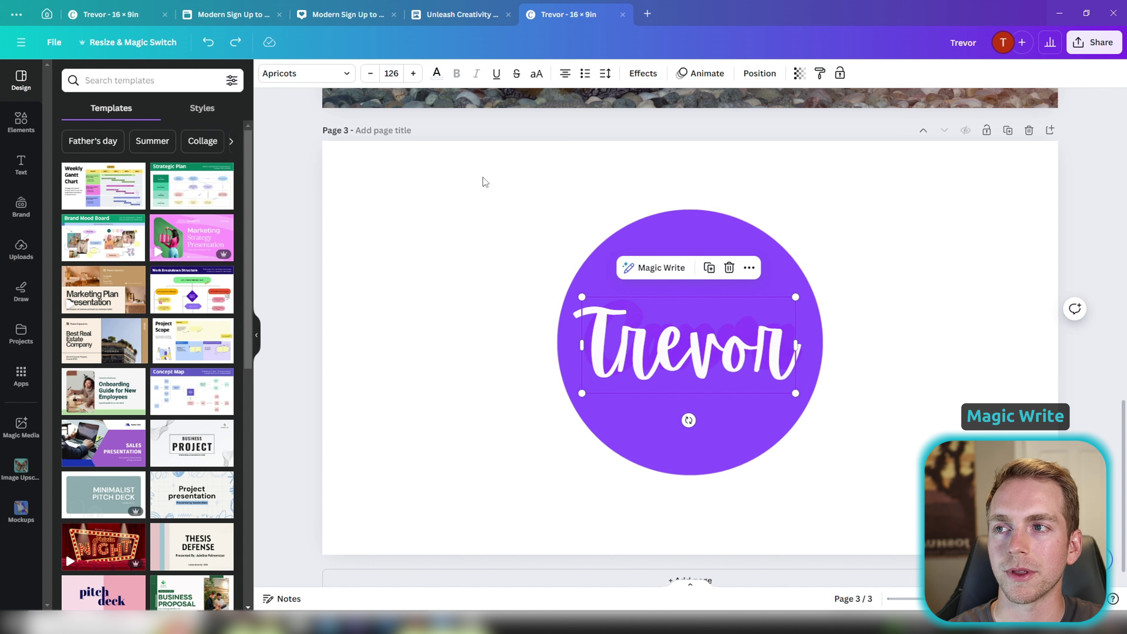
# Add a dark body text box at the top-left of page 3.
pyautogui.click(450, 183)
pyautogui.click(21, 165)
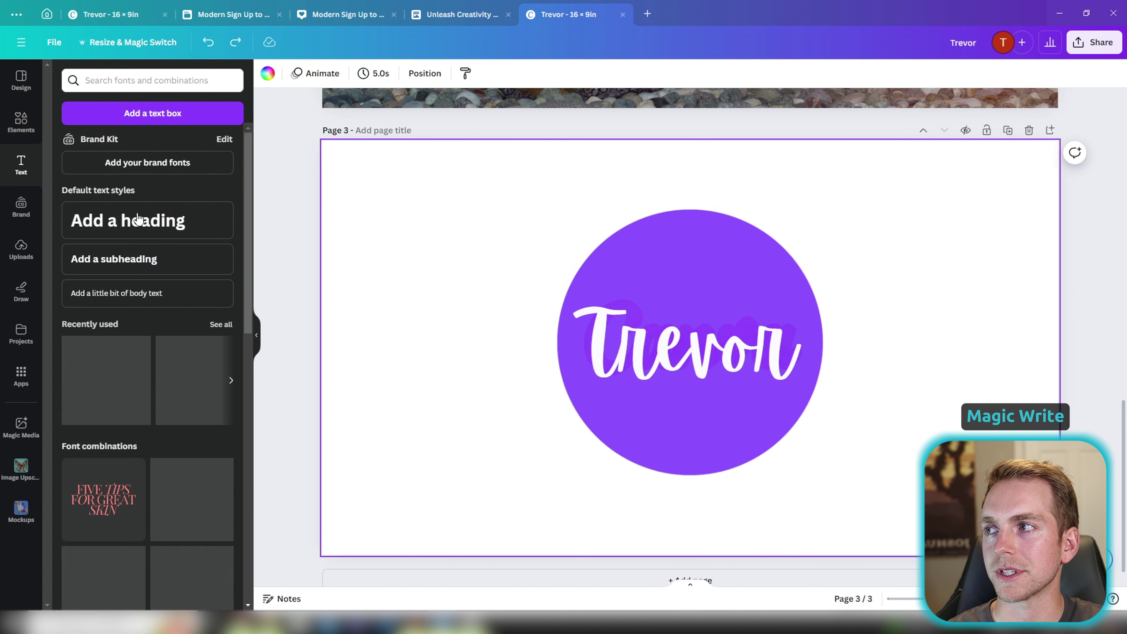
pyautogui.click(196, 300)
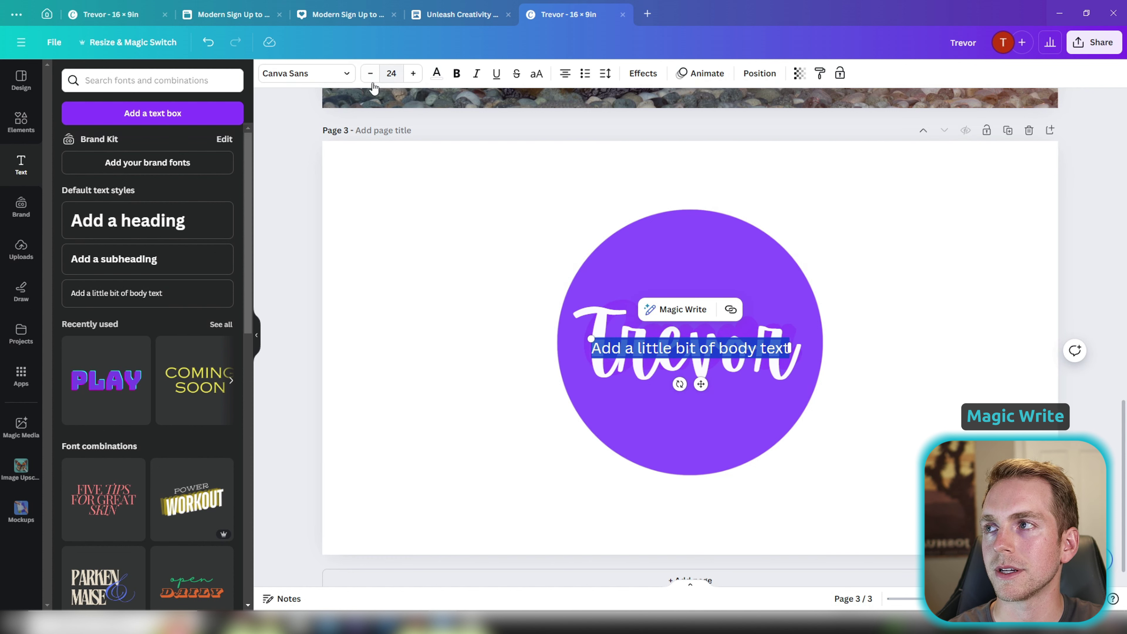
pyautogui.click(437, 73)
pyautogui.click(190, 336)
pyautogui.moveTo(599, 342); pyautogui.dragTo(389, 178)
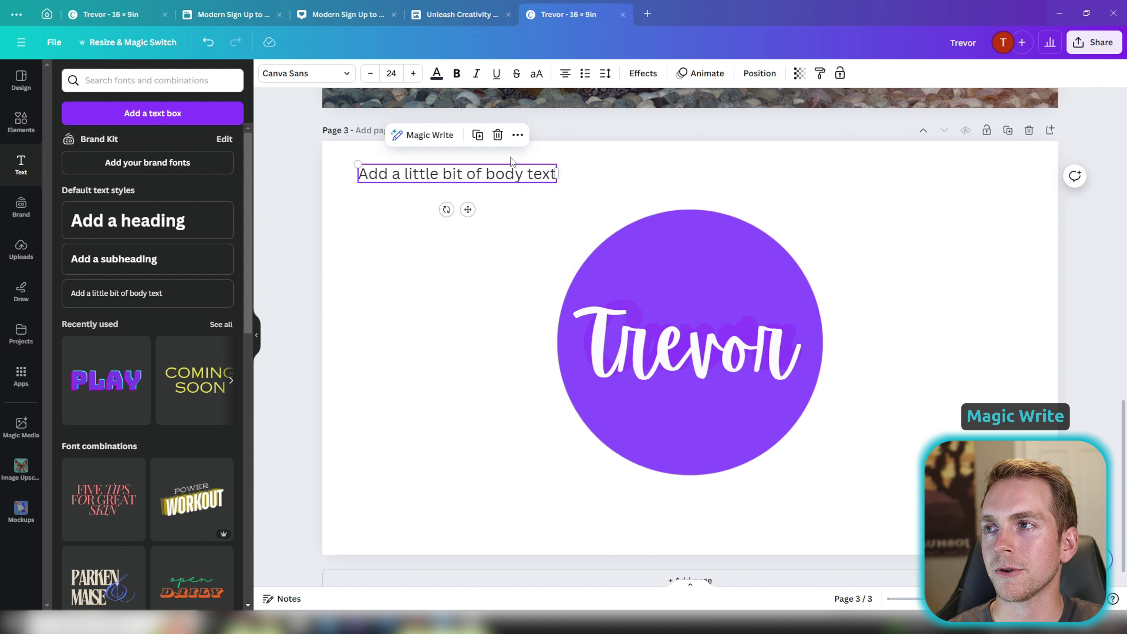
# Generate text with Magic Write from the prompt 'write a story about canva'.
pyautogui.click(426, 135)
pyautogui.click(454, 354)
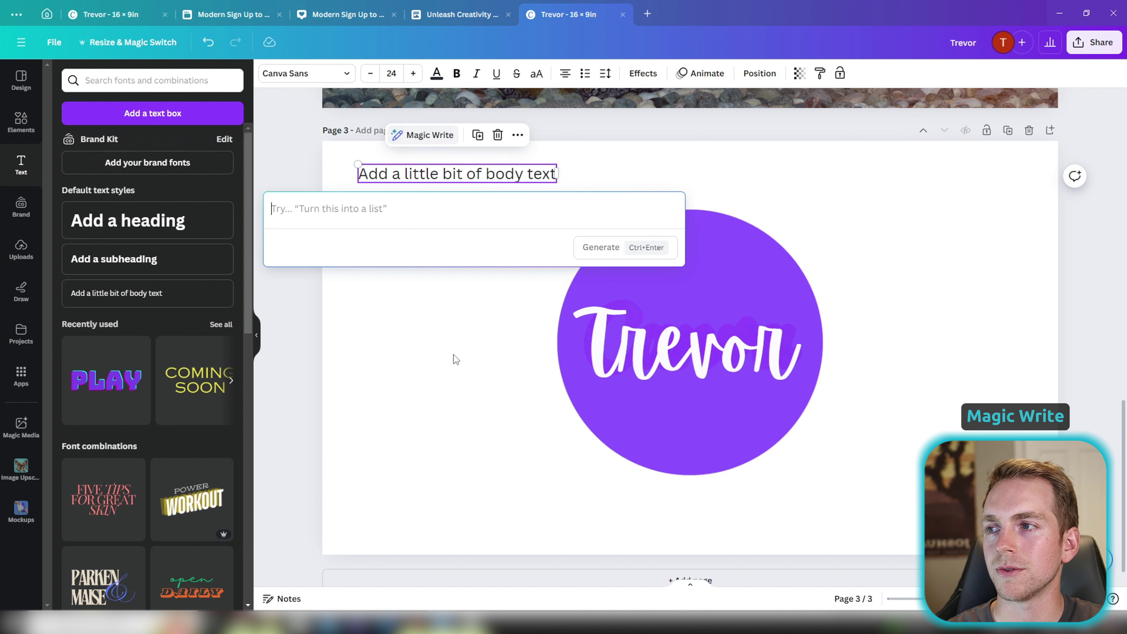
pyautogui.write('write a ')
pyautogui.write('story')
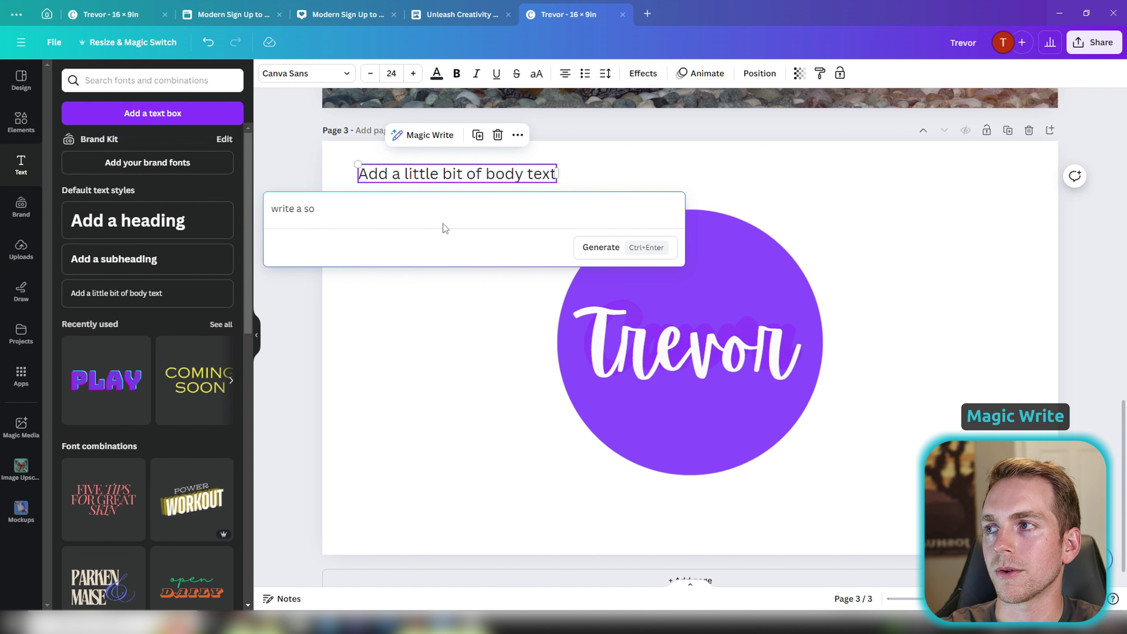
pyautogui.write(' about canva')
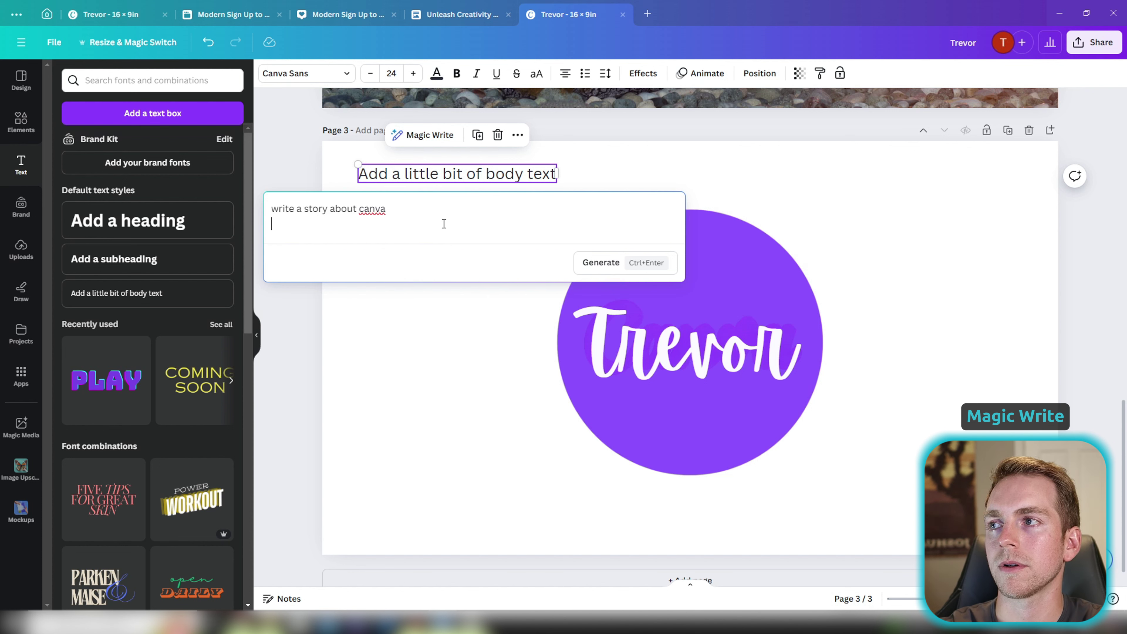
pyautogui.hotkey('ctrl', 'Return')
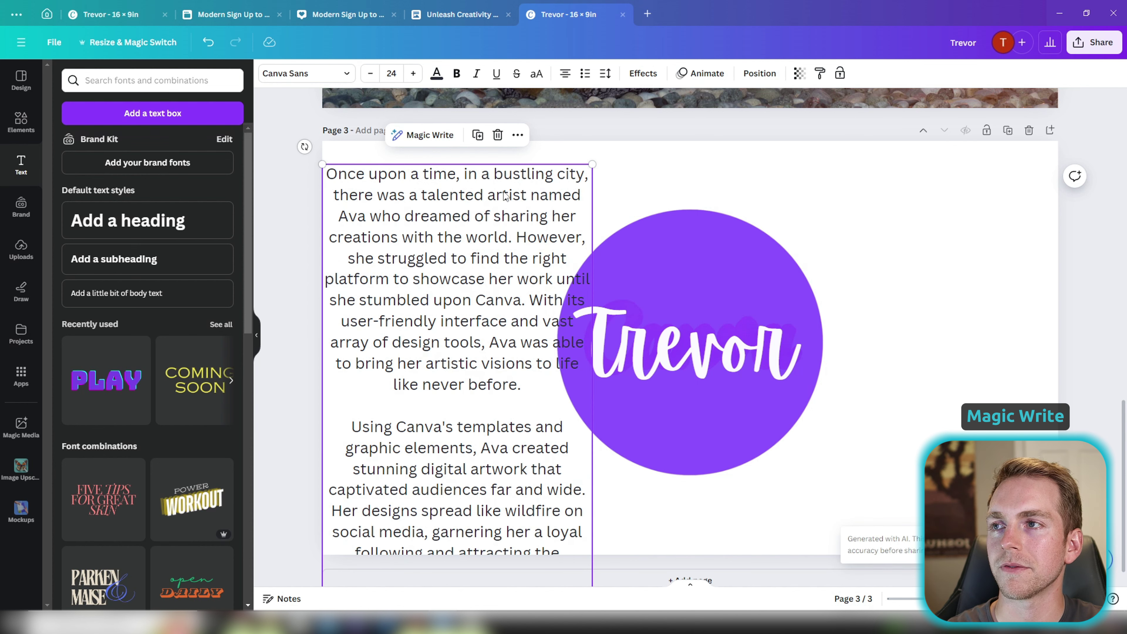
# Shorten the generated Canva story with Magic Write.
pyautogui.click(441, 137)
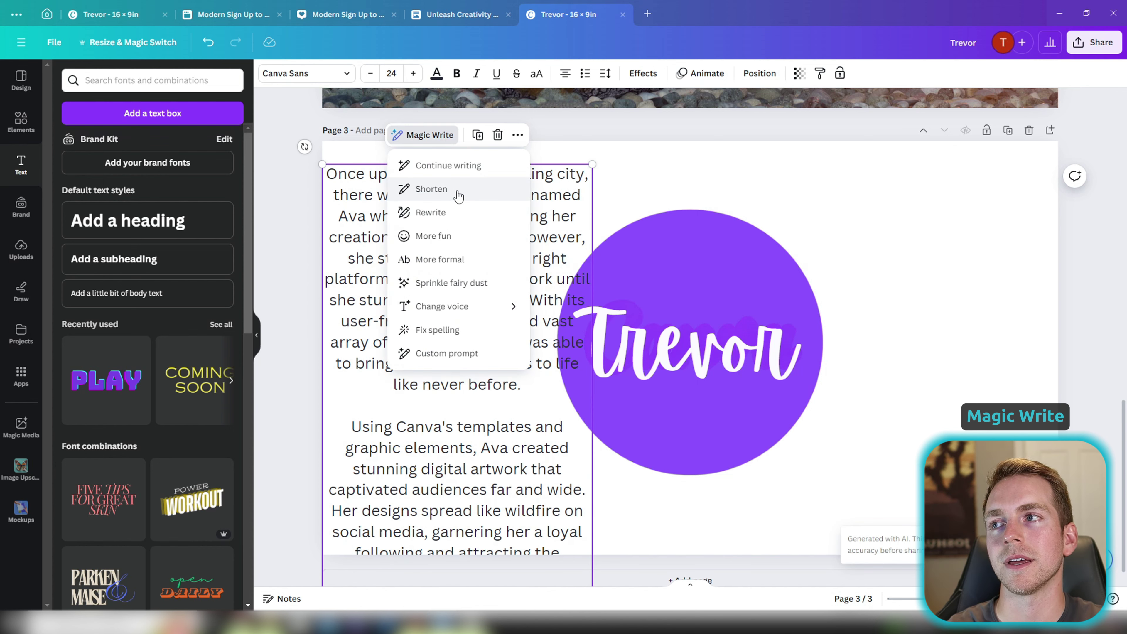
pyautogui.click(435, 188)
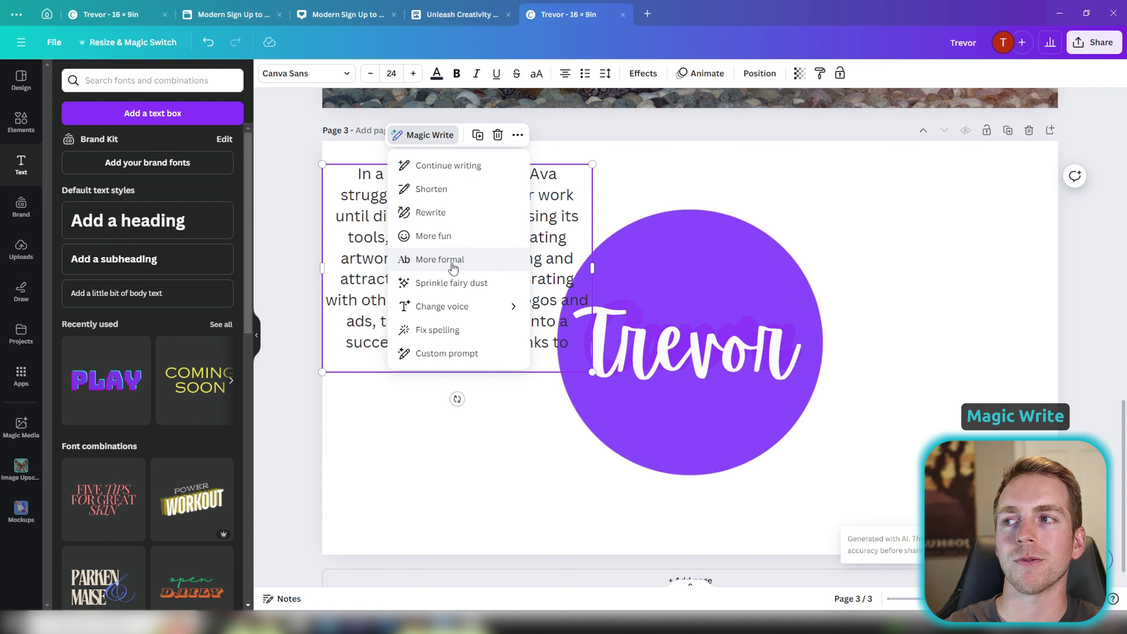
pyautogui.moveTo(514, 310)
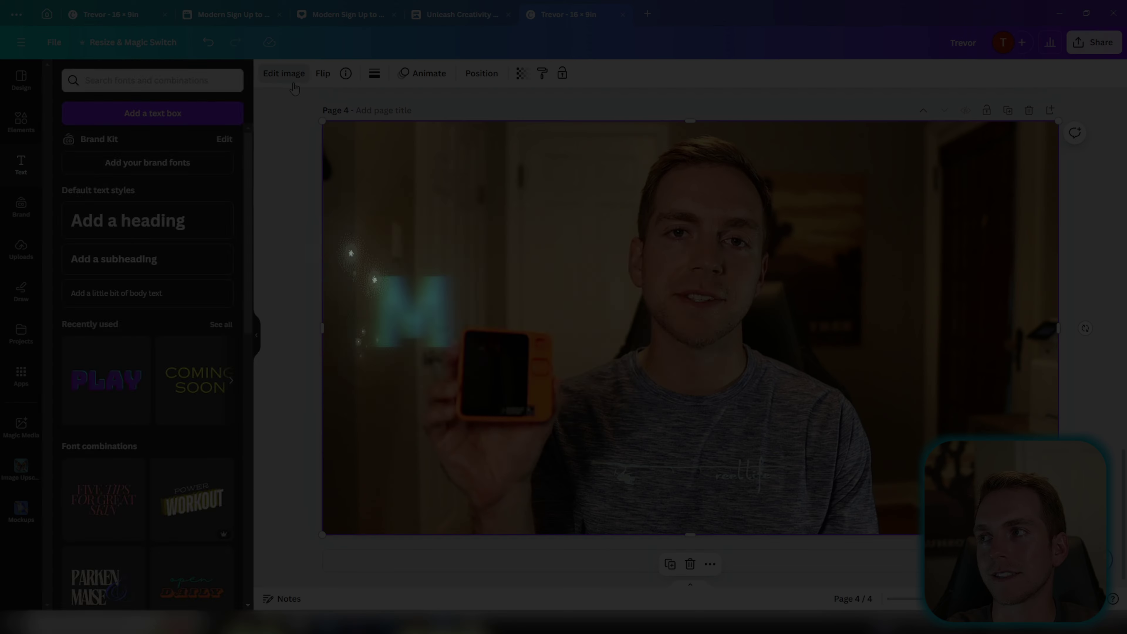
# Start Magic Edit on the page 4 photo and select the orange device.
pyautogui.click(284, 74)
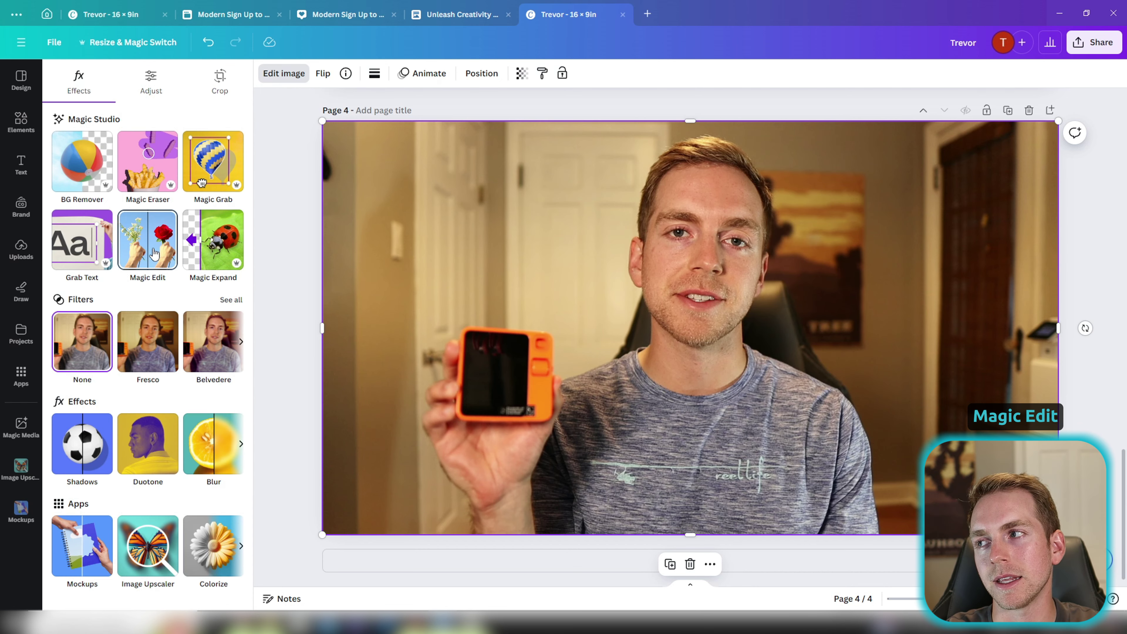
pyautogui.click(154, 254)
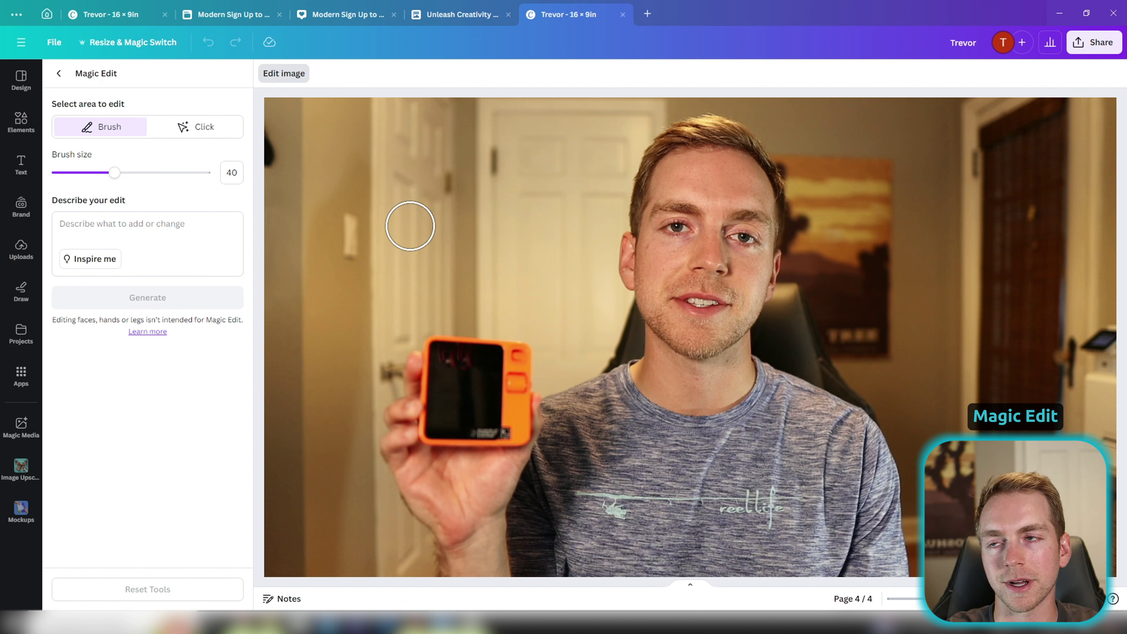
pyautogui.click(196, 127)
pyautogui.click(518, 424)
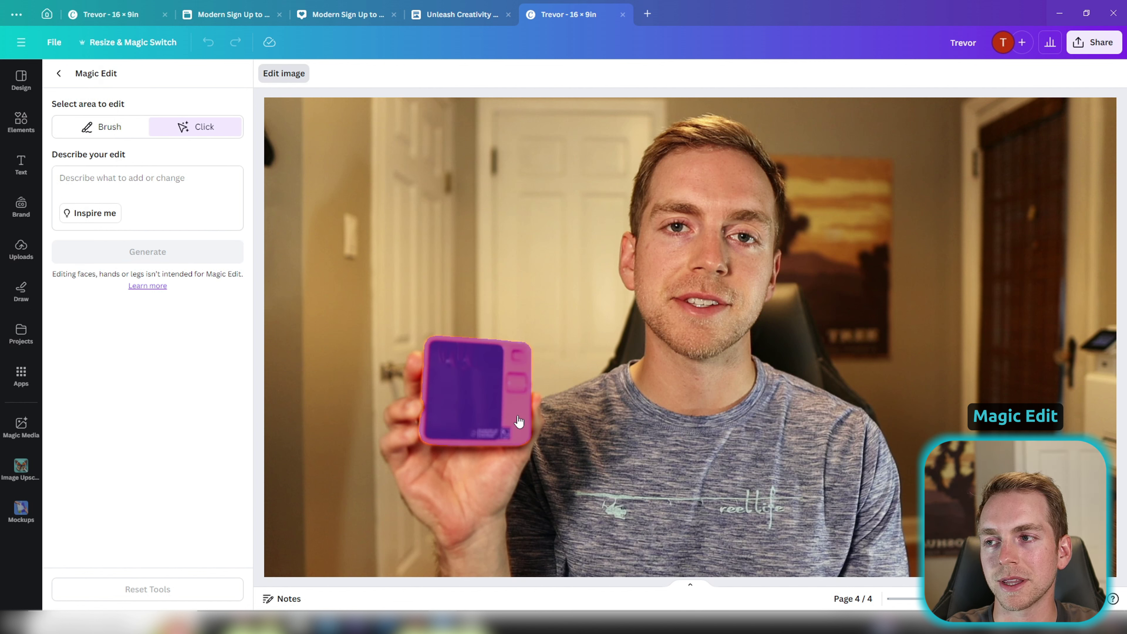
pyautogui.click(519, 422)
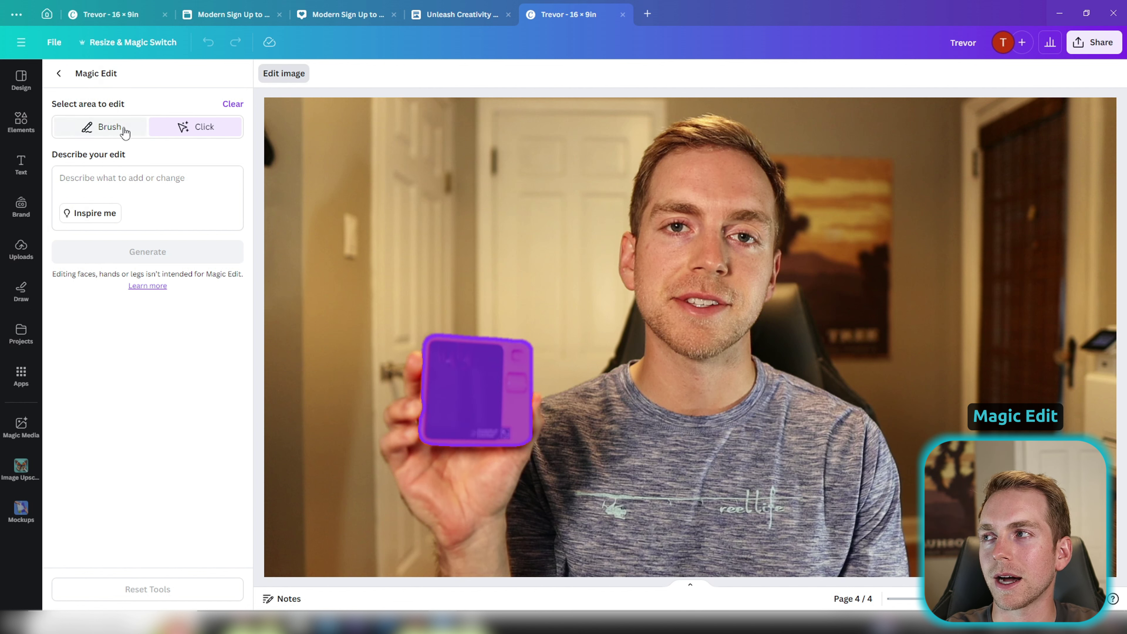
# Refine the device mask along its left edge with a size 9 brush.
pyautogui.click(122, 132)
pyautogui.moveTo(113, 172); pyautogui.dragTo(66, 173)
pyautogui.scroll(5, 422, 333)
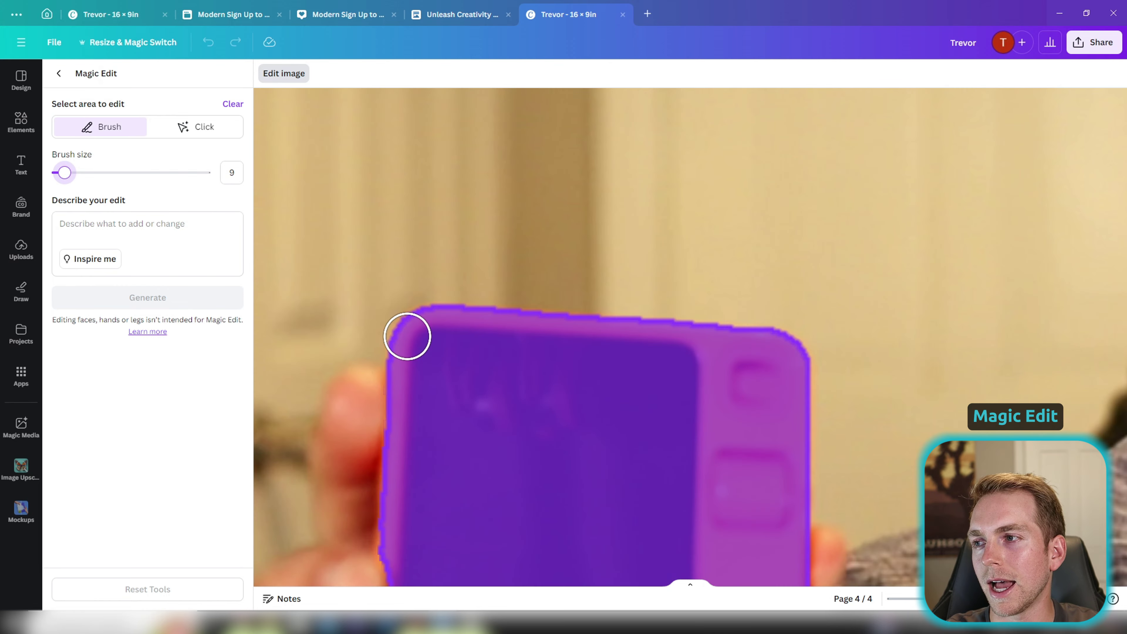
pyautogui.moveTo(422, 333)
pyautogui.mouseDown()
pyautogui.moveTo(403, 378)
pyautogui.moveTo(395, 556)
pyautogui.mouseUp()
pyautogui.scroll(-3, 395, 556)
pyautogui.moveTo(400, 453); pyautogui.dragTo(395, 551)
pyautogui.scroll(-4, 395, 552)
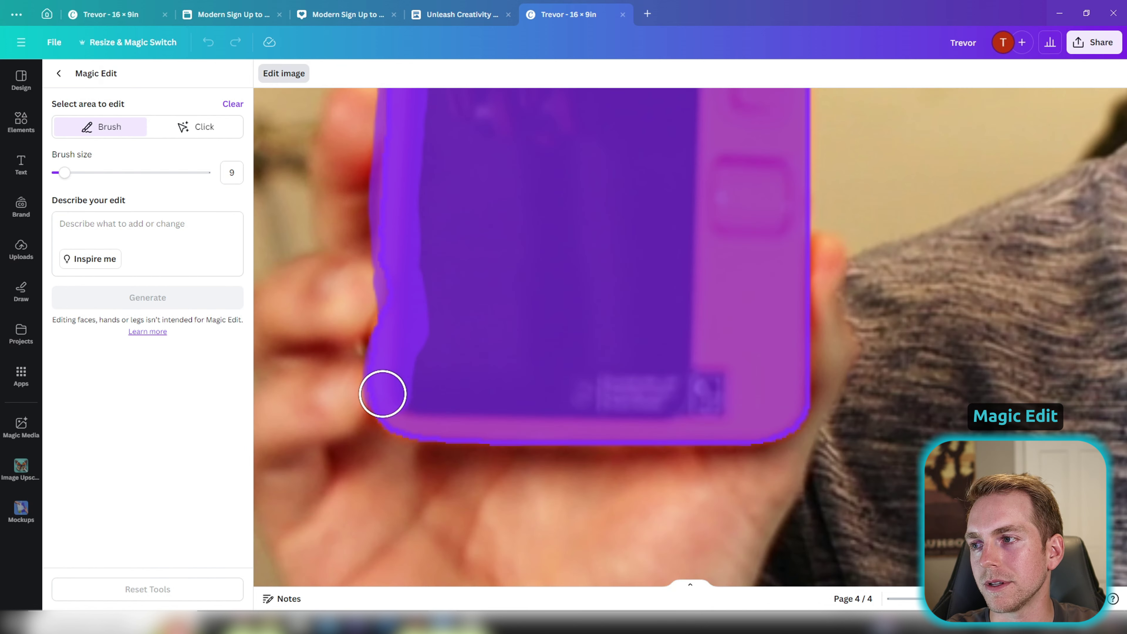
pyautogui.moveTo(382, 393)
pyautogui.mouseDown()
pyautogui.moveTo(392, 414)
pyautogui.moveTo(485, 429)
pyautogui.moveTo(761, 426)
pyautogui.moveTo(794, 257)
pyautogui.moveTo(789, 330)
pyautogui.moveTo(792, 268)
pyautogui.moveTo(435, 204)
pyautogui.mouseUp()
pyautogui.scroll(4, 793, 257)
# Generate apple replacements for the device and pick the plain green apple version.
pyautogui.click(70, 270)
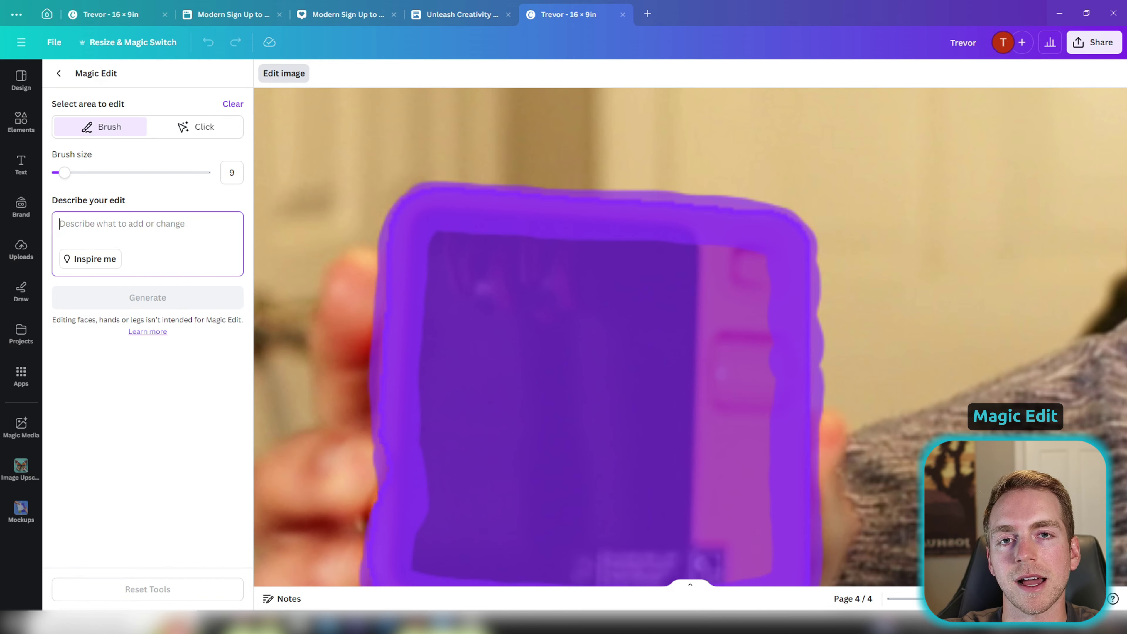
pyautogui.write('an apple')
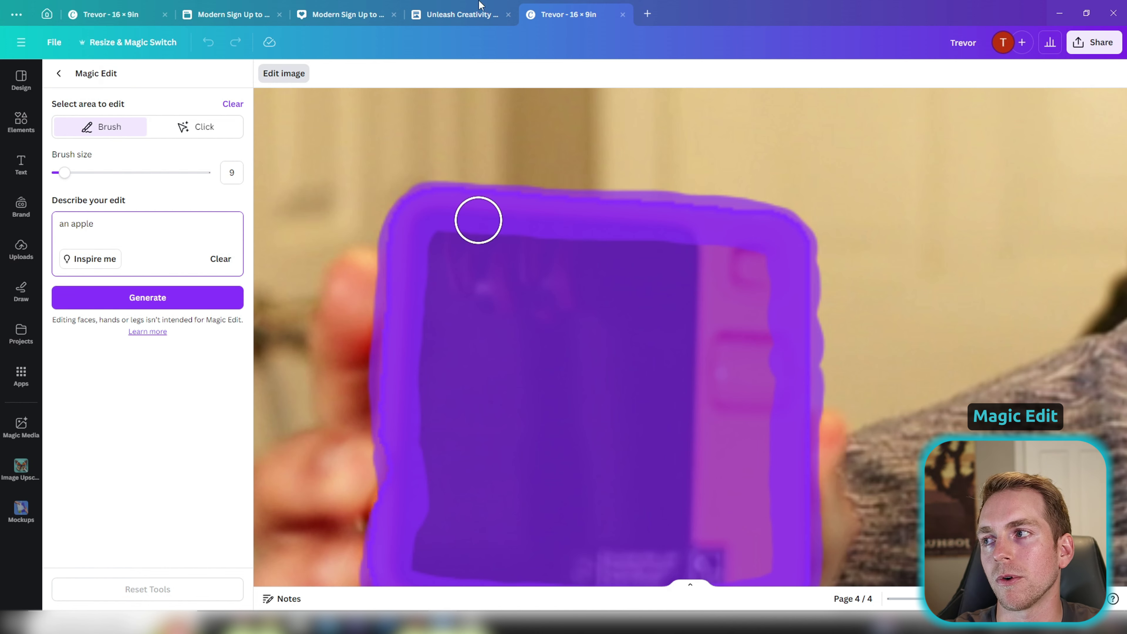
pyautogui.click(121, 296)
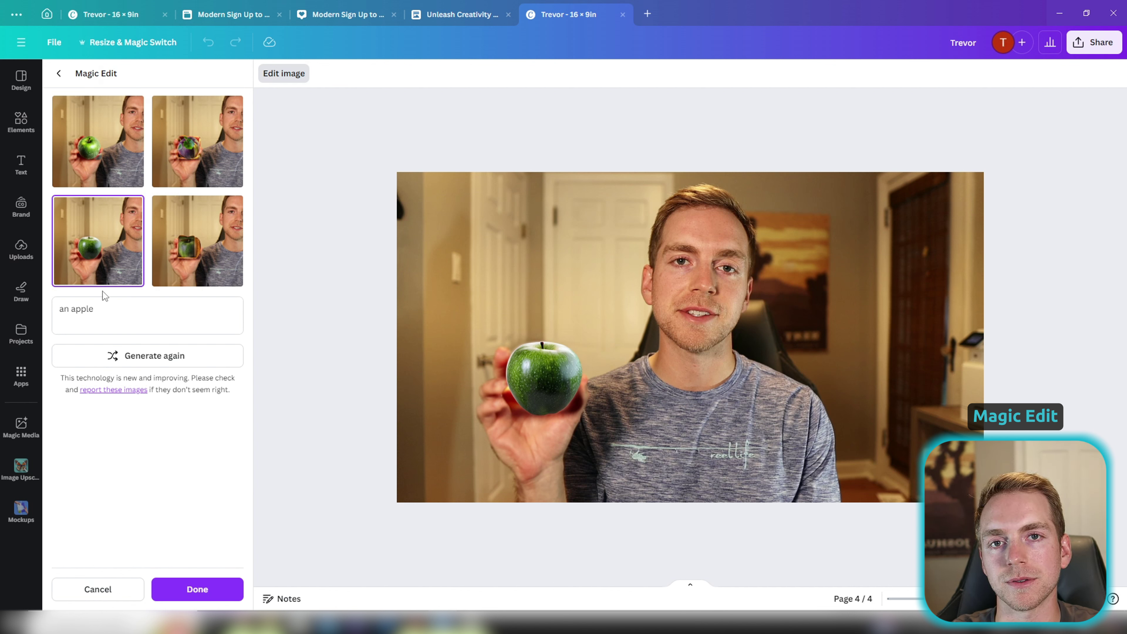
pyautogui.click(181, 154)
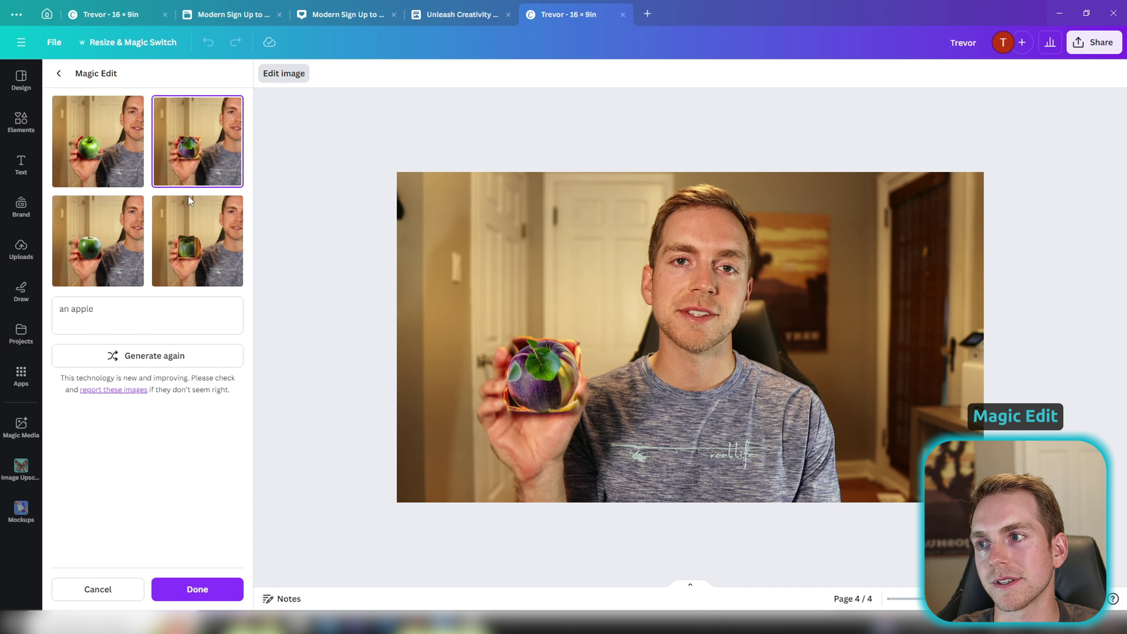
pyautogui.click(198, 255)
pyautogui.click(120, 156)
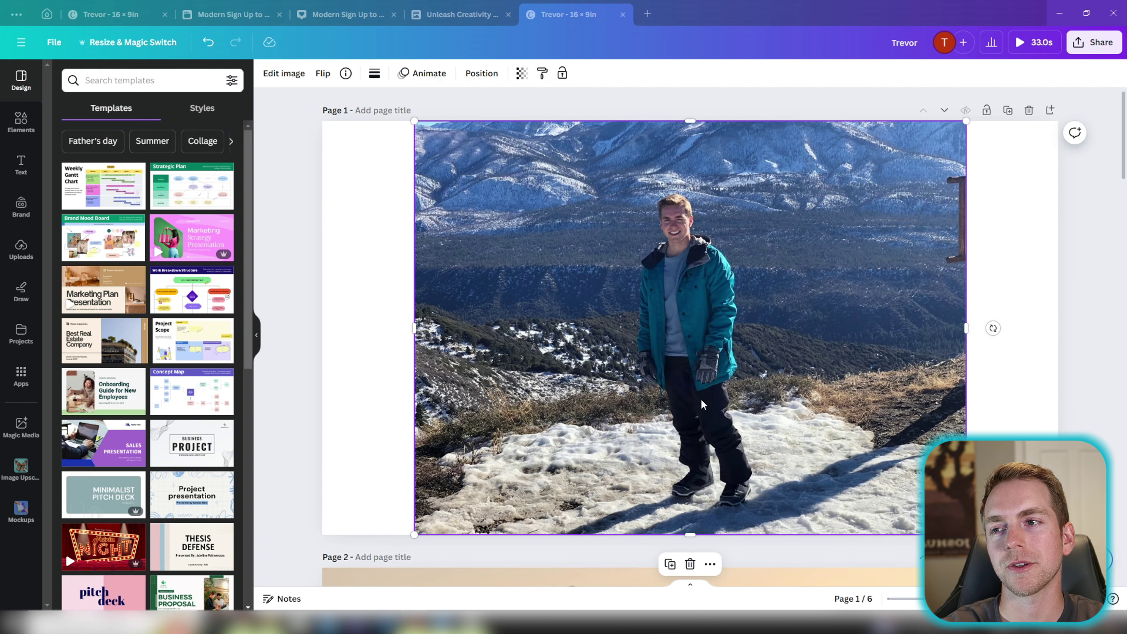
# Magic Expand the page 1 mountain photo to a 16:9 frame.
pyautogui.click(381, 349)
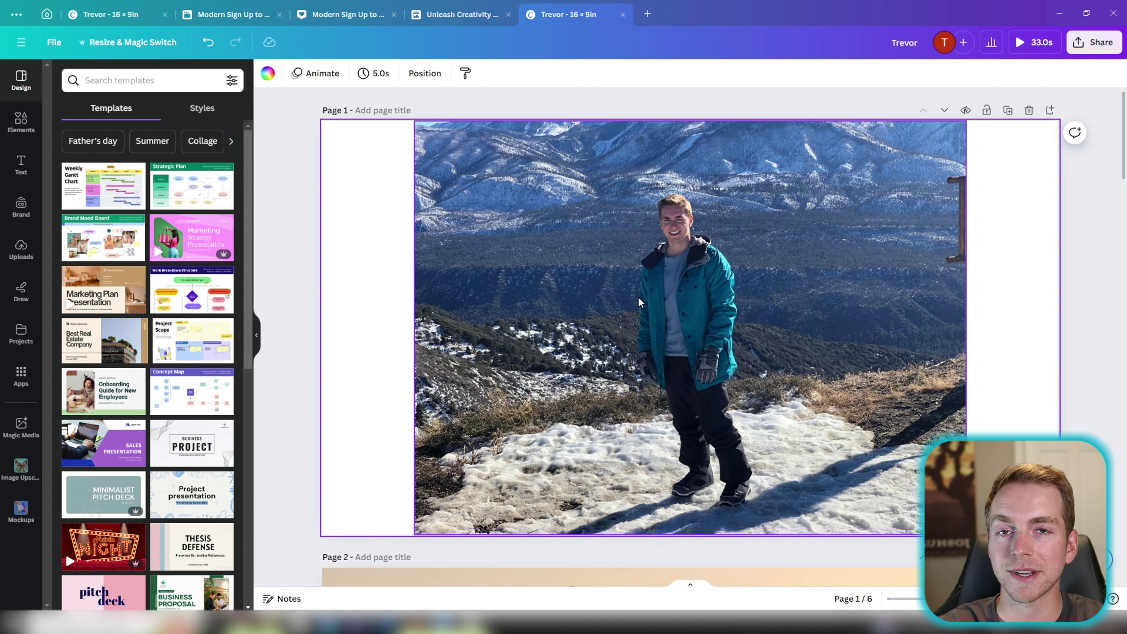
pyautogui.click(659, 297)
pyautogui.click(284, 74)
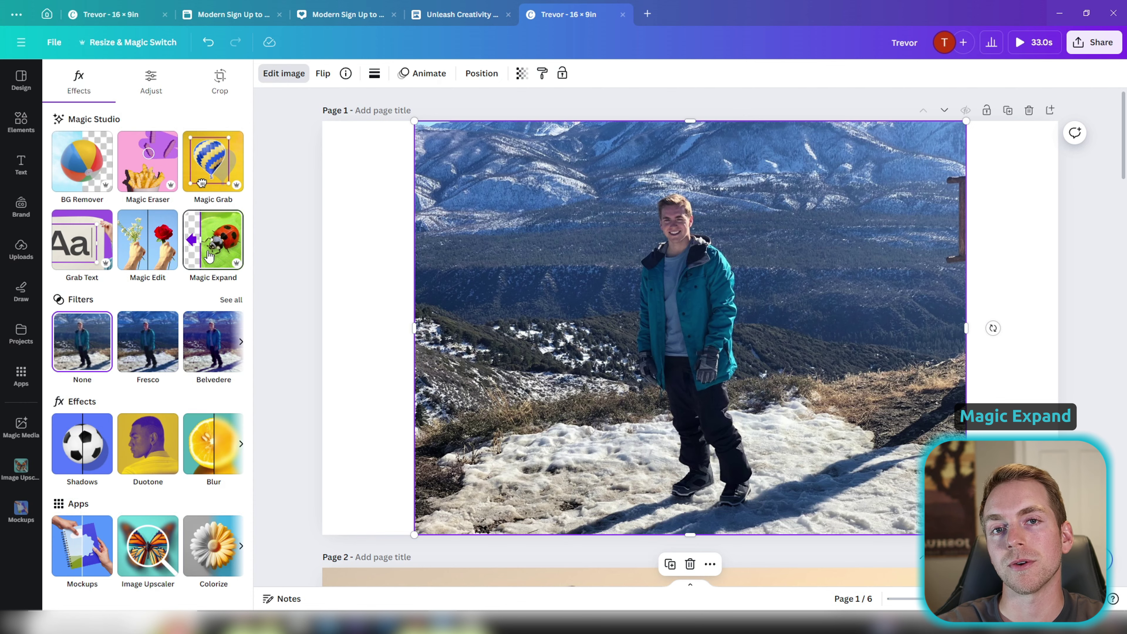
pyautogui.click(217, 256)
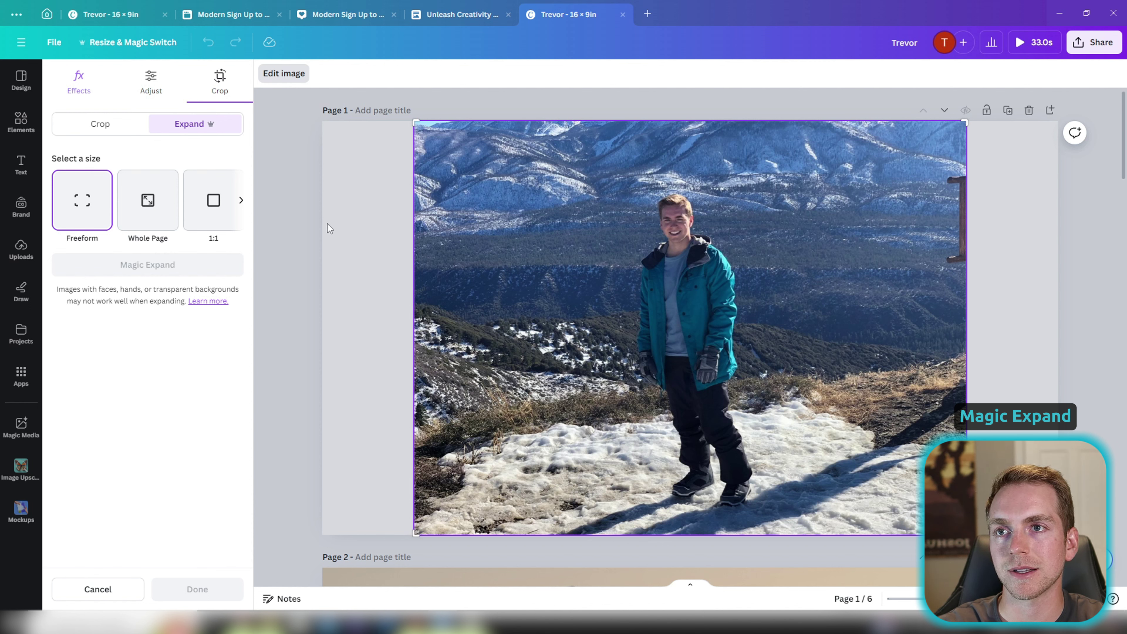
pyautogui.click(242, 201)
pyautogui.click(151, 201)
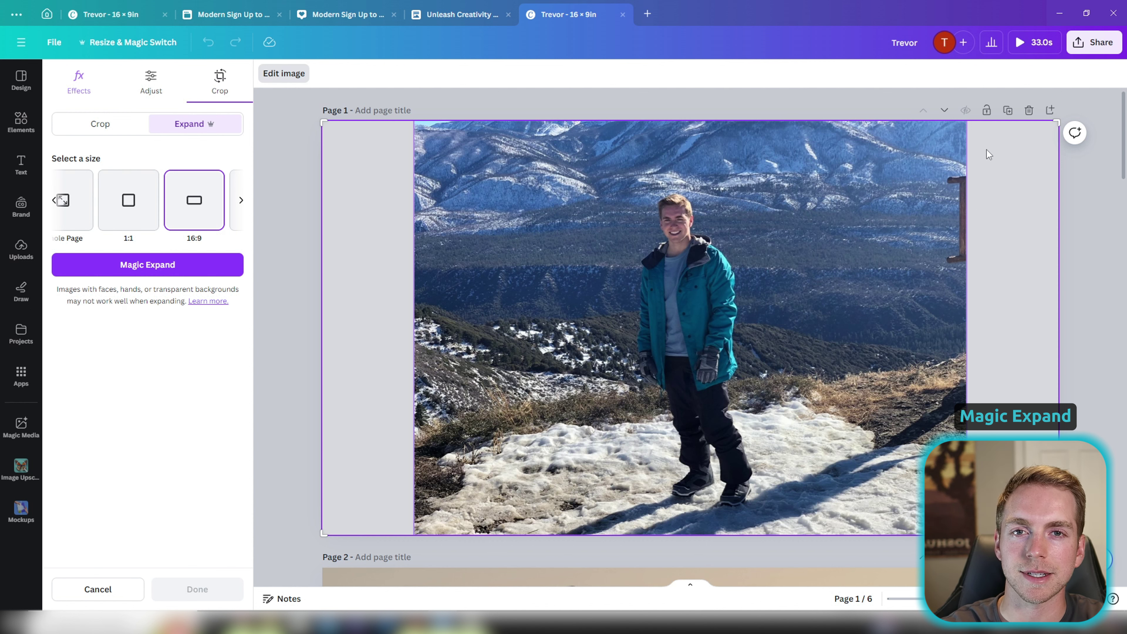
pyautogui.click(132, 266)
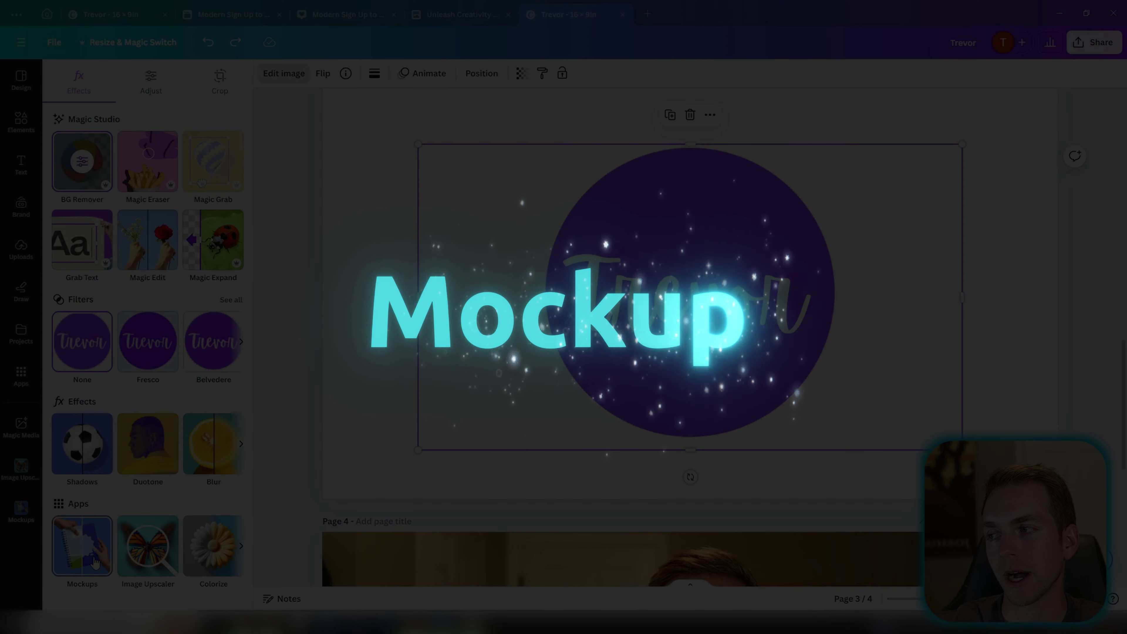
# Put the name logo on the wooden-table white mug mockup, enlarged on the mug.
pyautogui.click(82, 545)
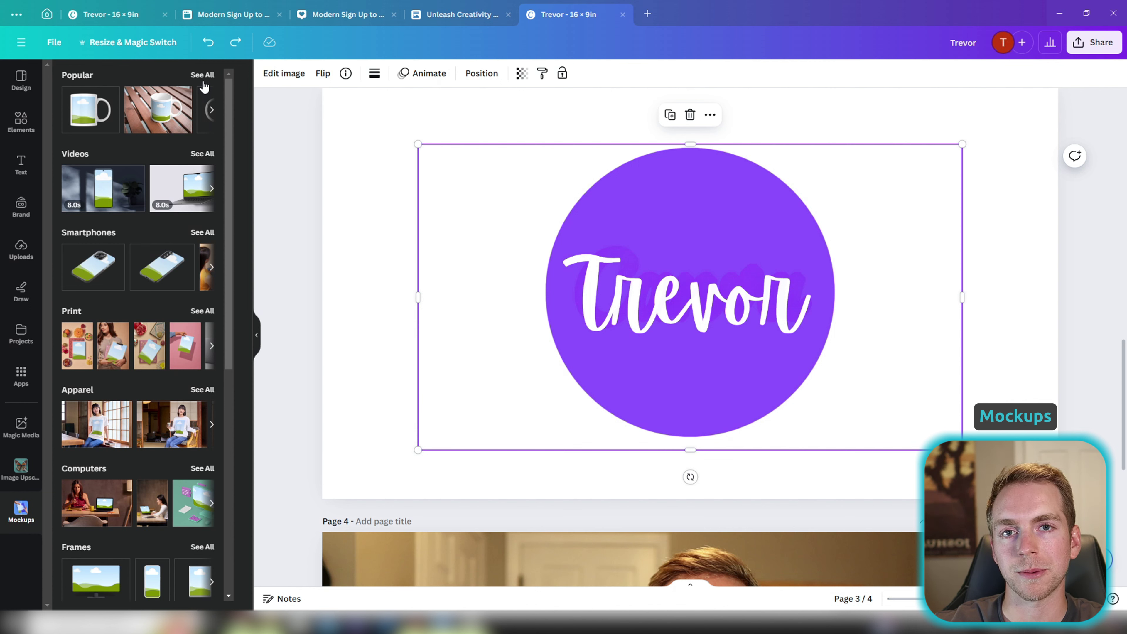
pyautogui.click(202, 76)
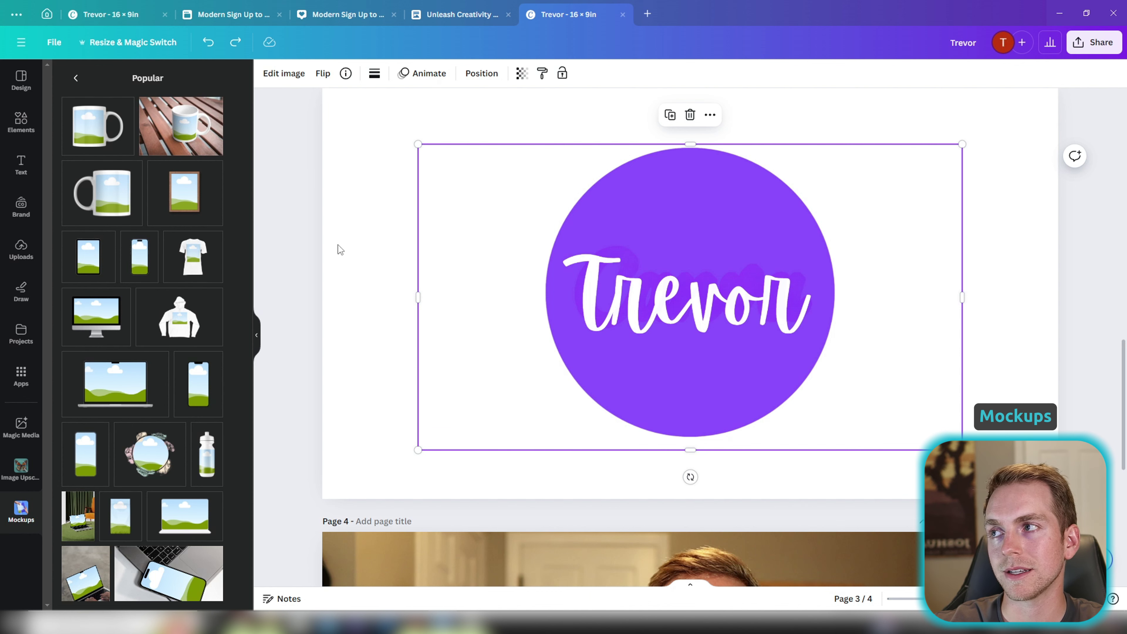
pyautogui.click(185, 136)
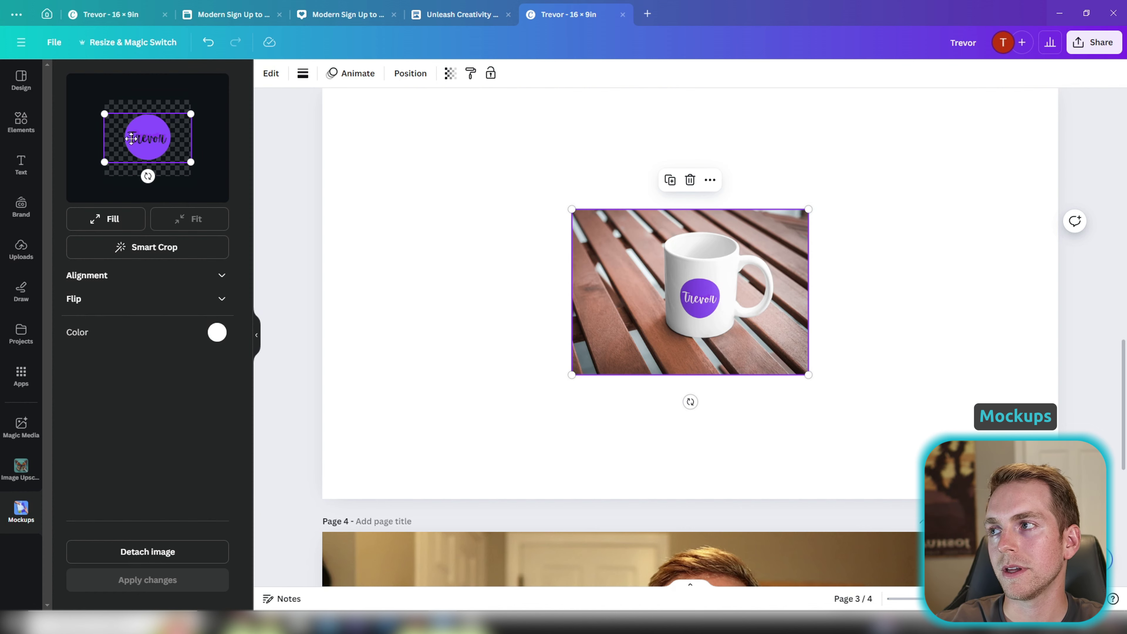
pyautogui.moveTo(194, 117); pyautogui.dragTo(221, 95)
pyautogui.moveTo(147, 139); pyautogui.dragTo(160, 143)
pyautogui.click(152, 579)
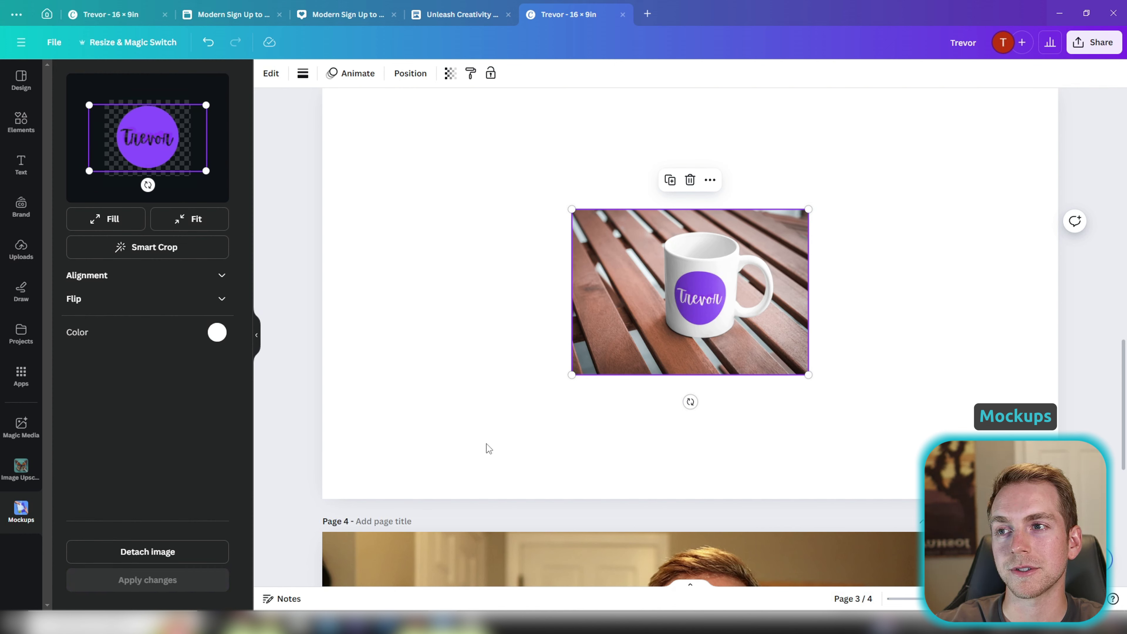
# Put the page 4 apple video in a laptop mockup filling the page and play it.
pyautogui.scroll(-5, 562, 417)
pyautogui.click(667, 391)
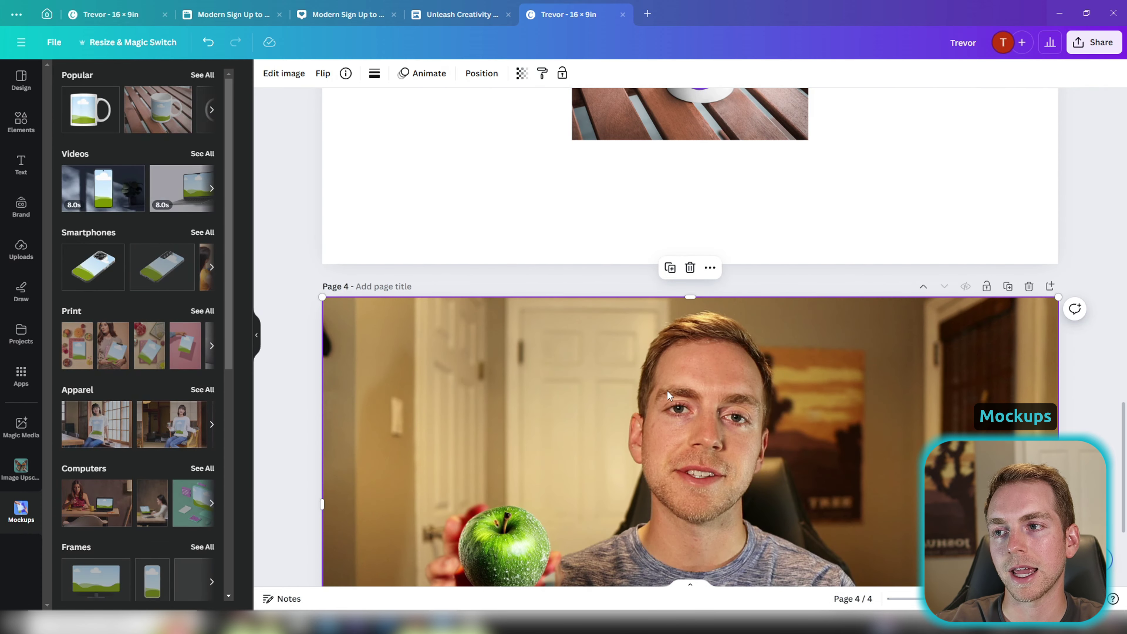
pyautogui.click(198, 156)
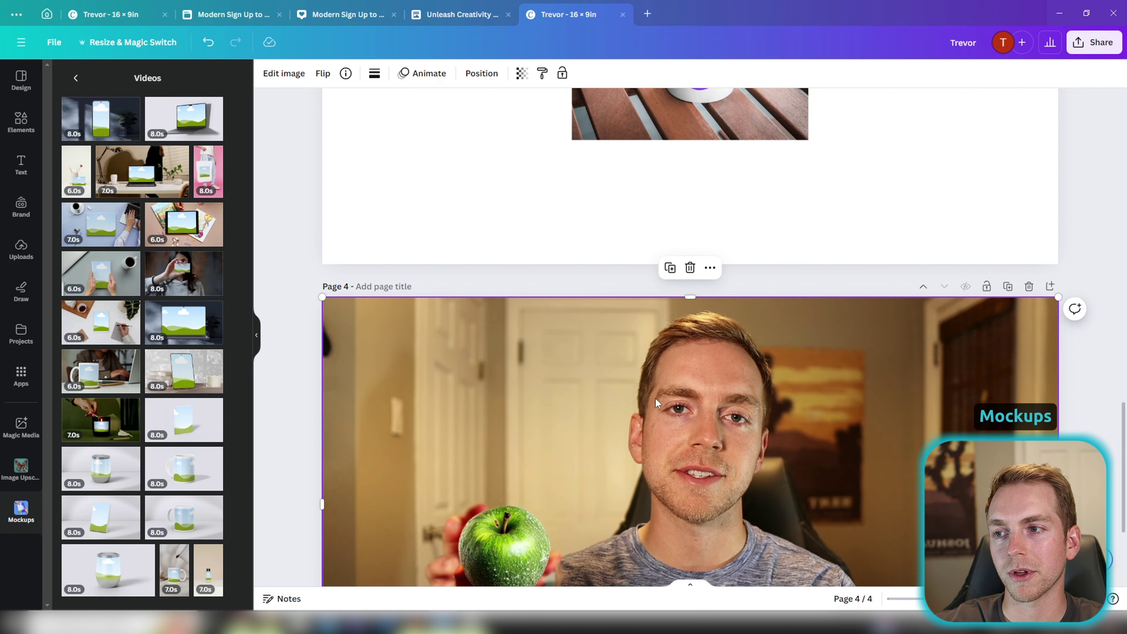
pyautogui.click(191, 120)
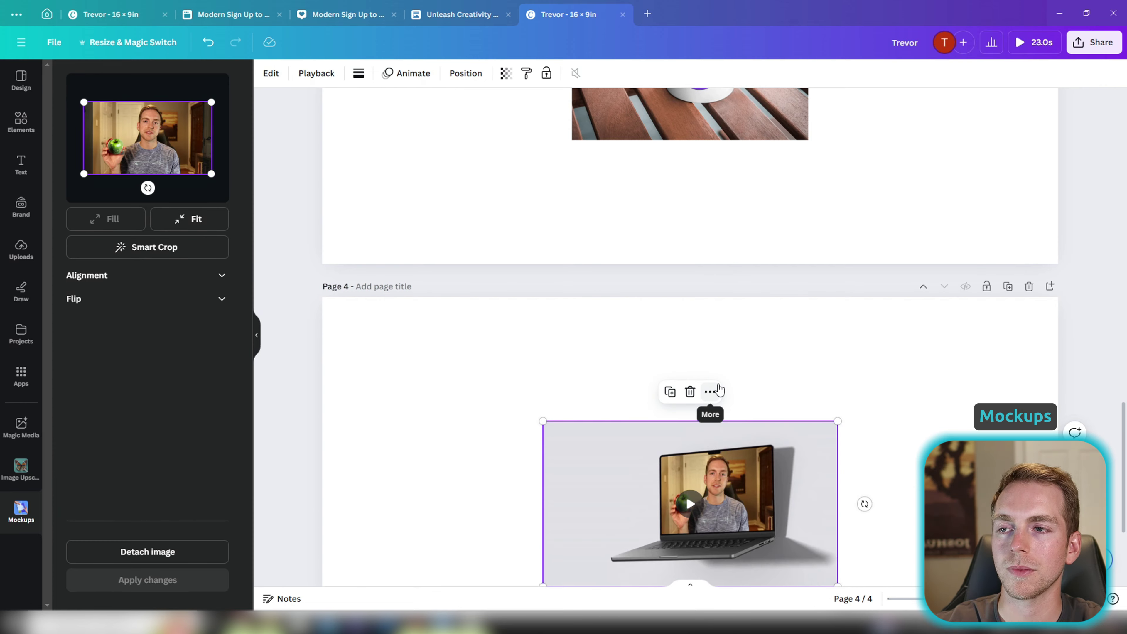
pyautogui.scroll(-5, 719, 384)
pyautogui.moveTo(542, 248); pyautogui.dragTo(324, 122)
pyautogui.moveTo(857, 426); pyautogui.dragTo(1059, 535)
pyautogui.click(701, 331)
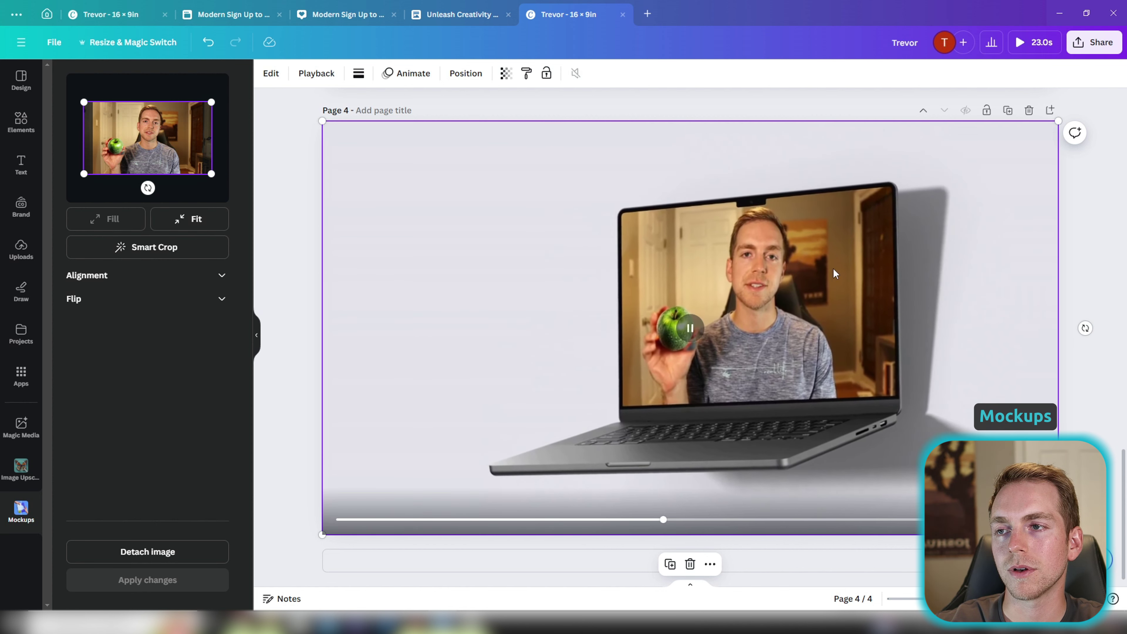
pyautogui.click(689, 340)
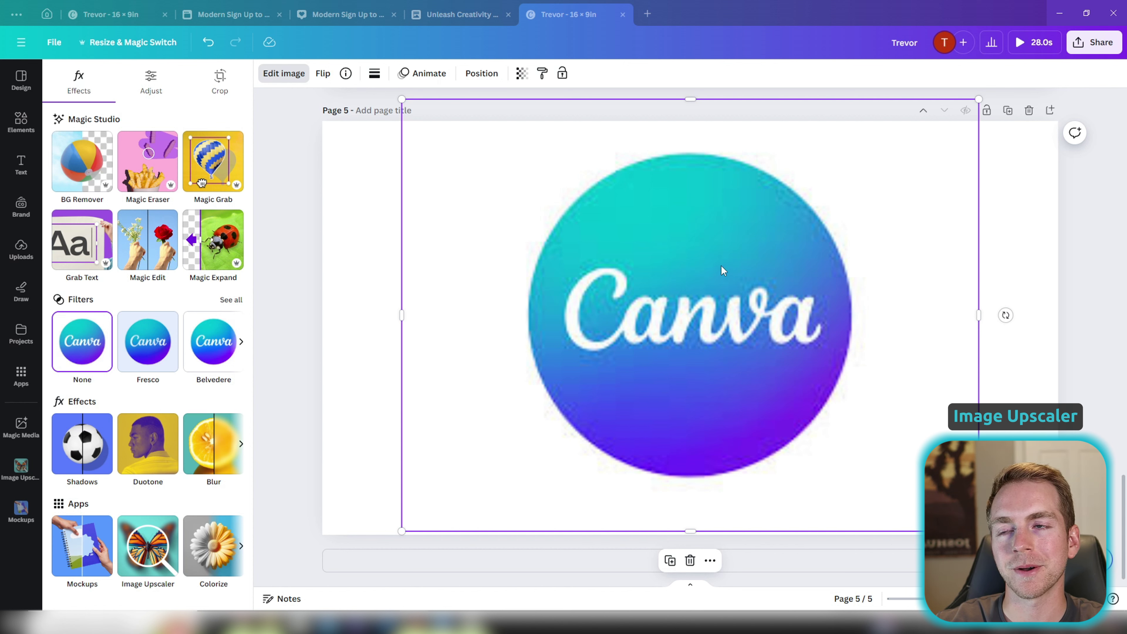
# Upscale the page 5 round Canva logo at a larger amount and replace the original.
pyautogui.click(272, 75)
pyautogui.click(273, 74)
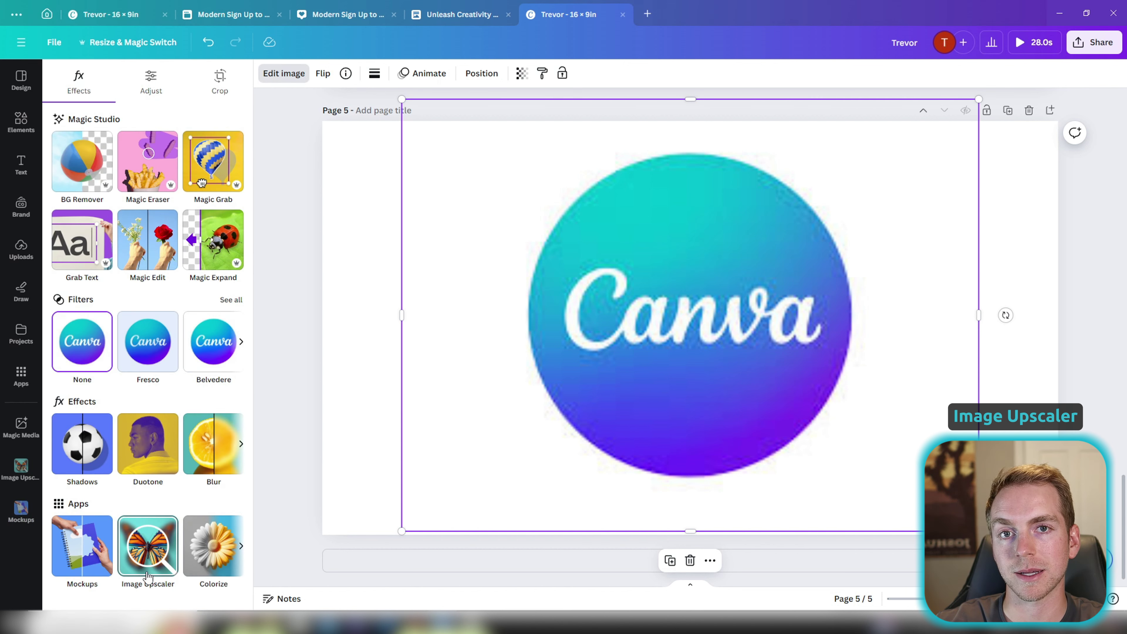
pyautogui.click(148, 551)
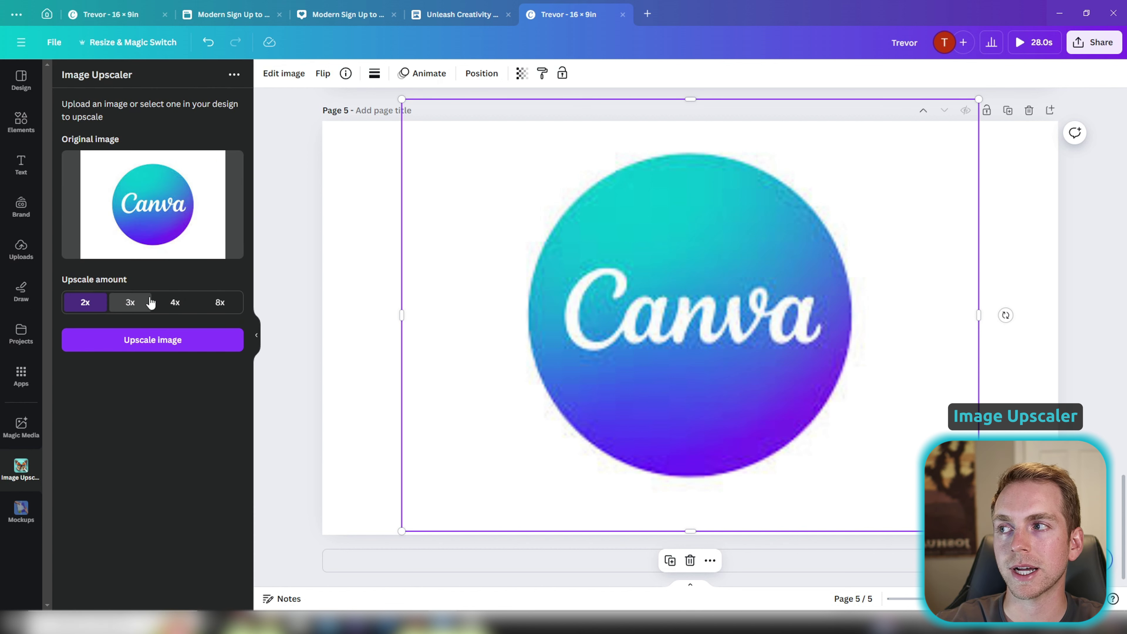
pyautogui.click(220, 302)
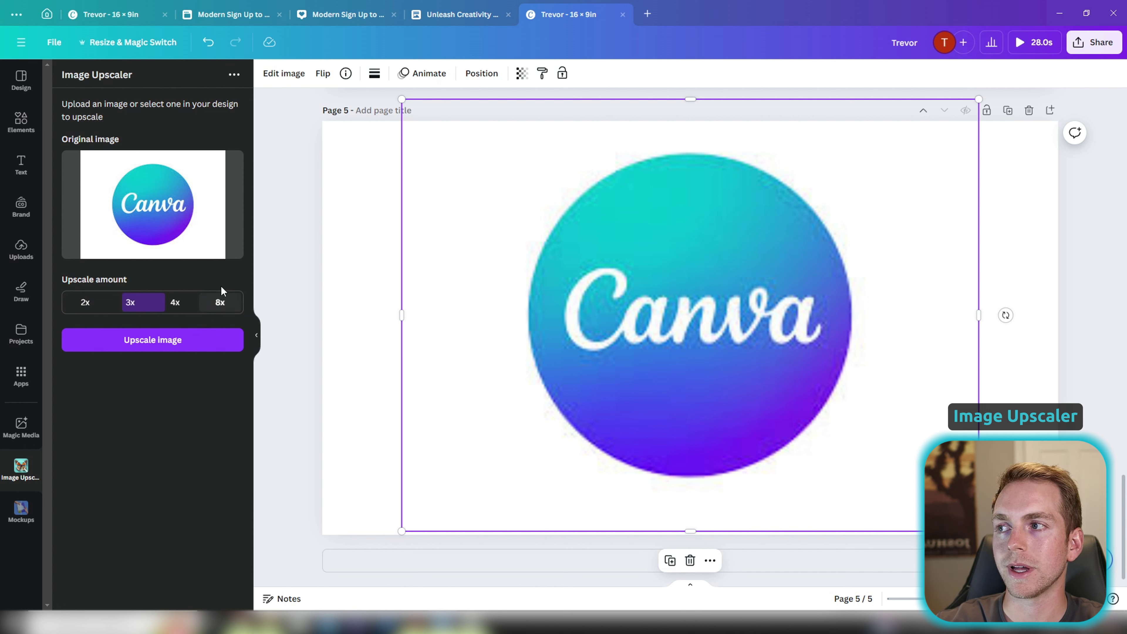
pyautogui.click(171, 342)
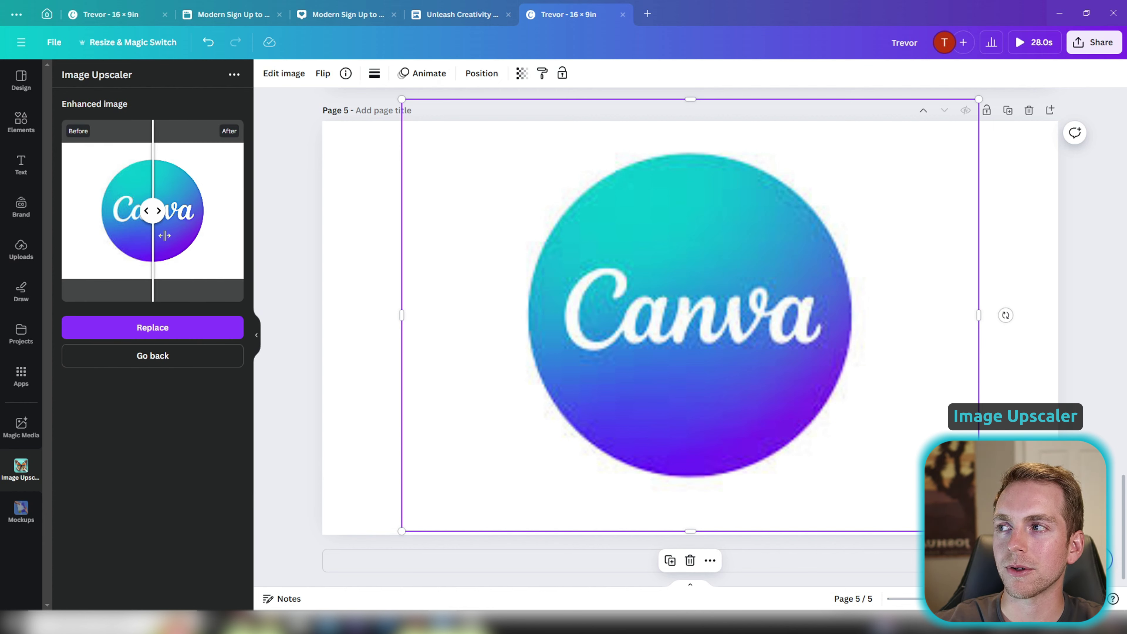
pyautogui.click(166, 331)
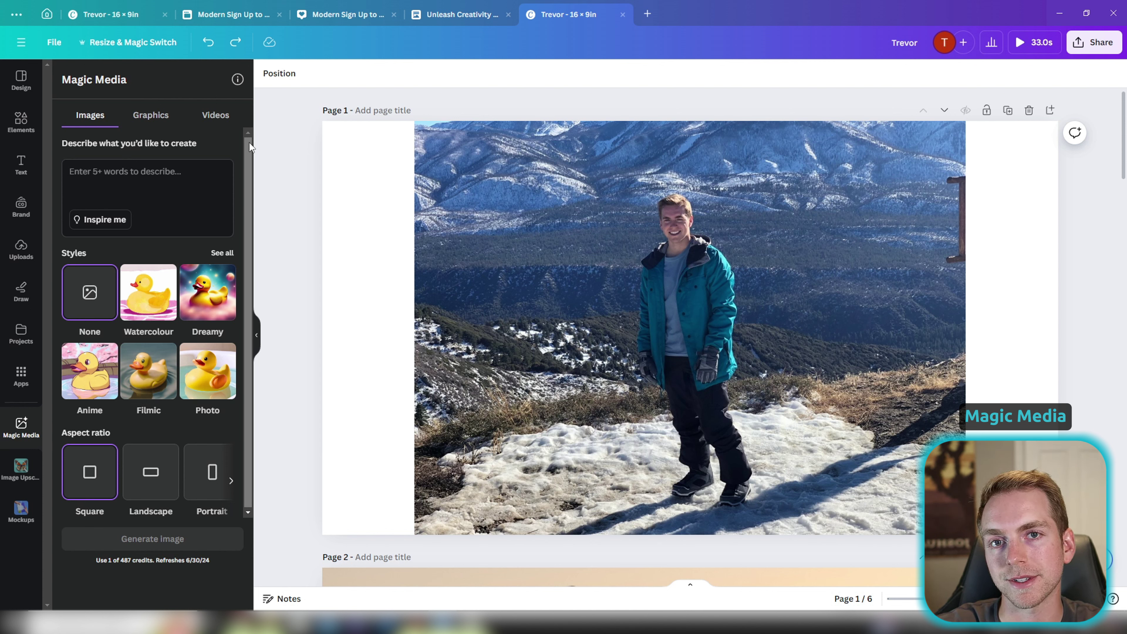
# Remove the background from the page 1 photo.
pyautogui.click(710, 245)
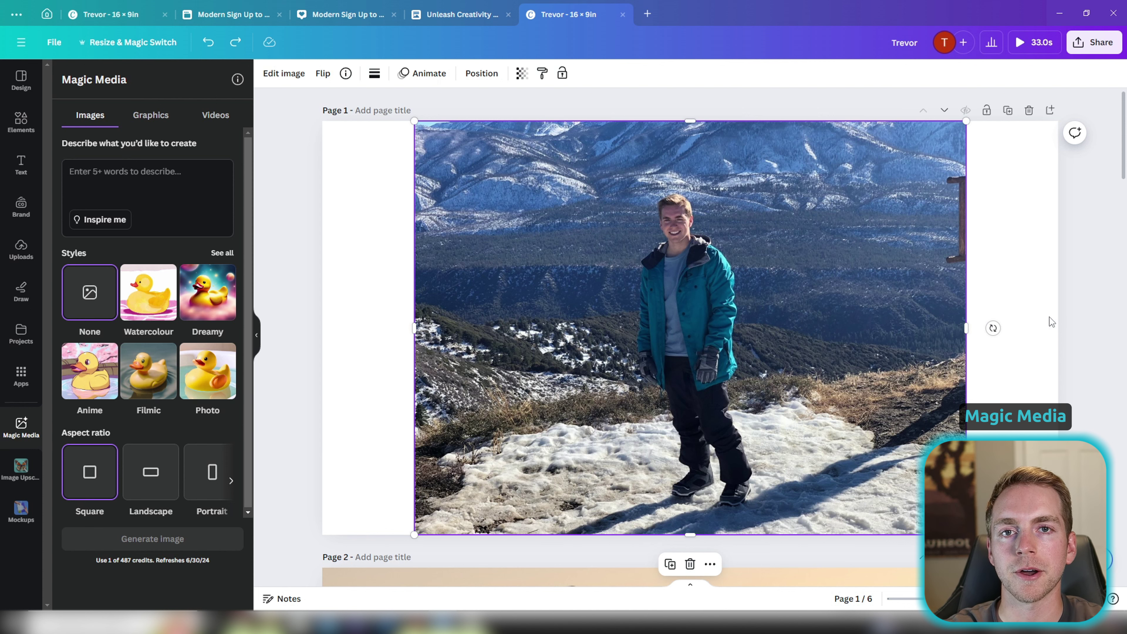
pyautogui.click(281, 76)
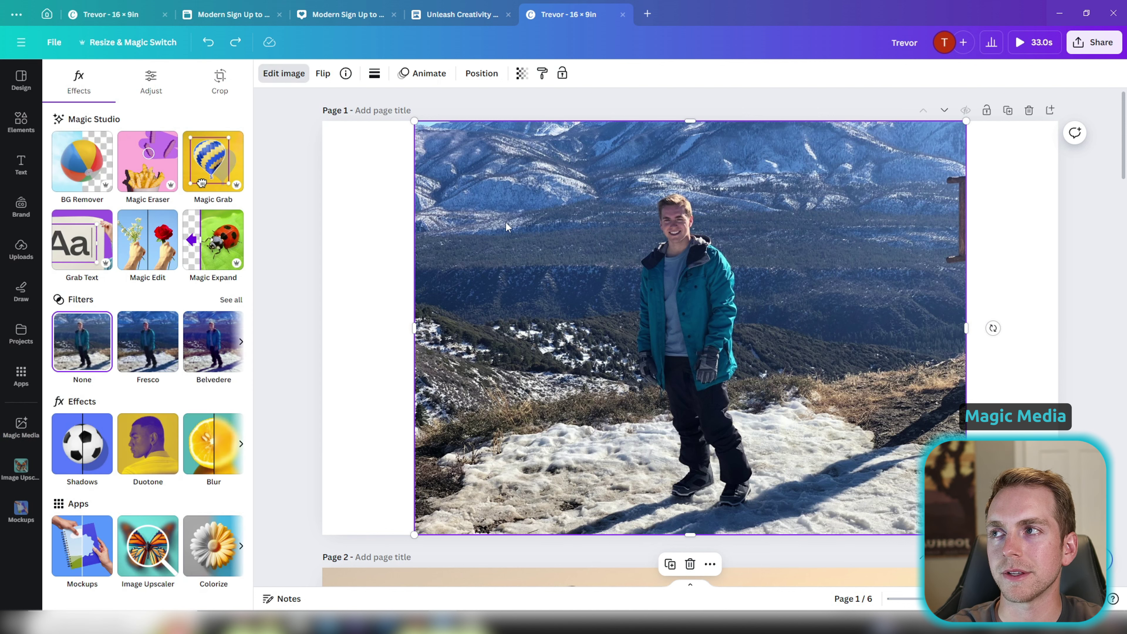
pyautogui.click(82, 161)
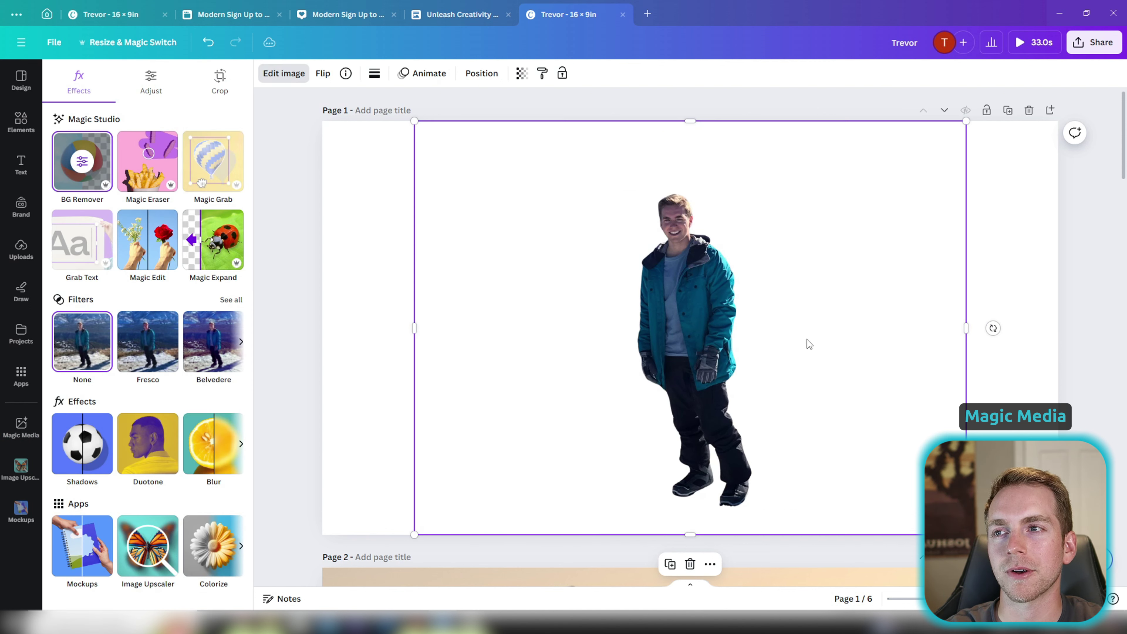
# Add a generated 'blue cloudy sky' image filling page 1, sent behind the man.
pyautogui.click(1030, 239)
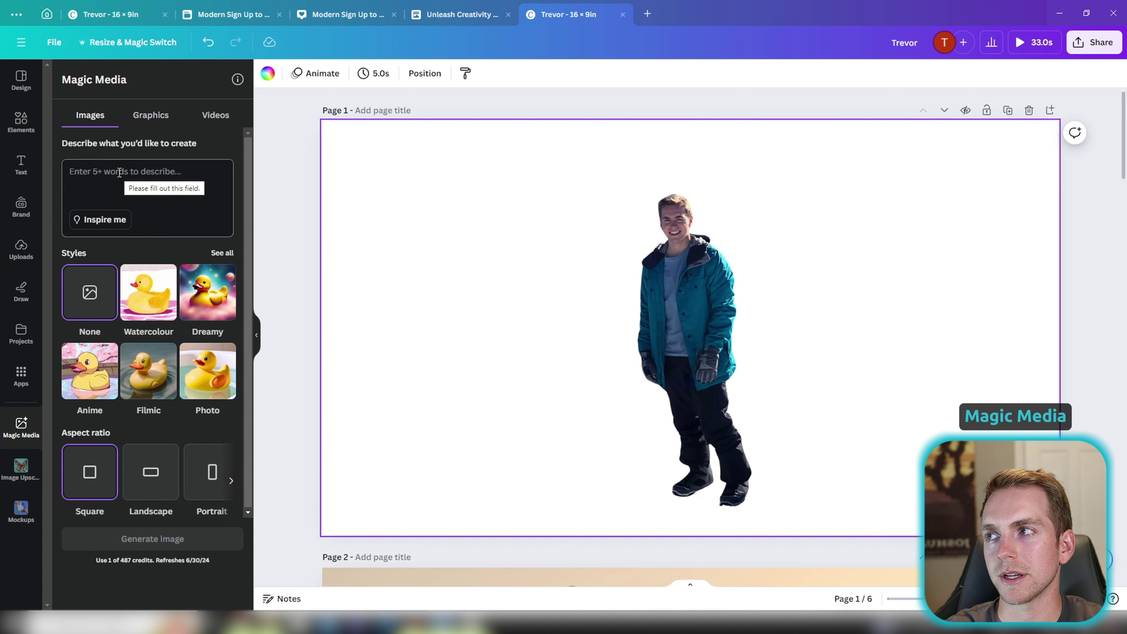
pyautogui.write('blue cloudy')
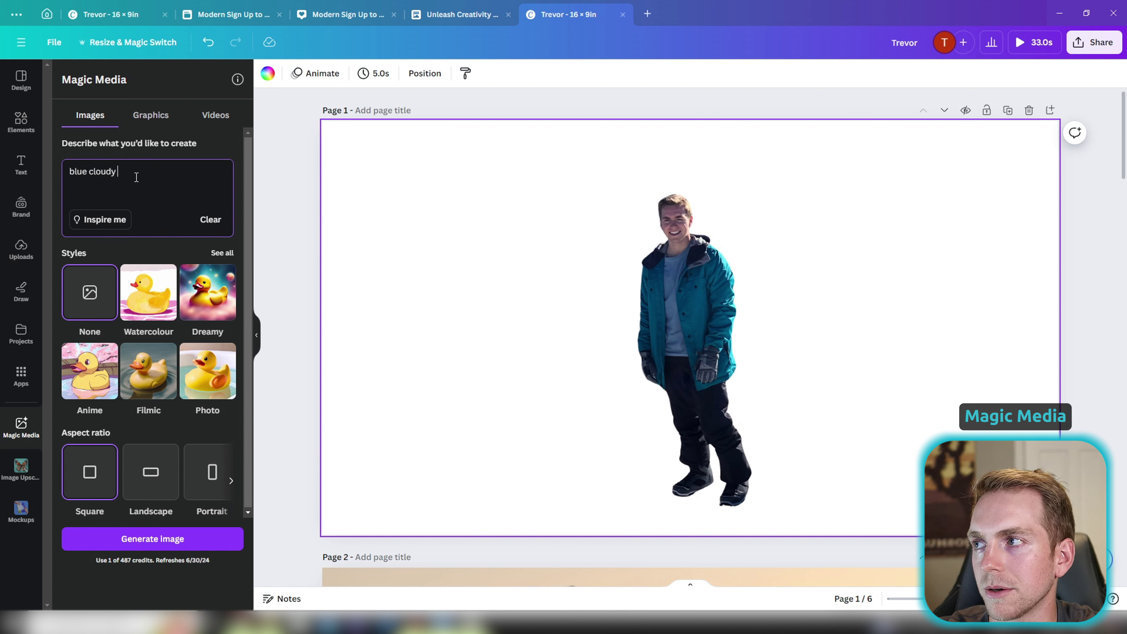
pyautogui.write(' sky')
pyautogui.press('Return')
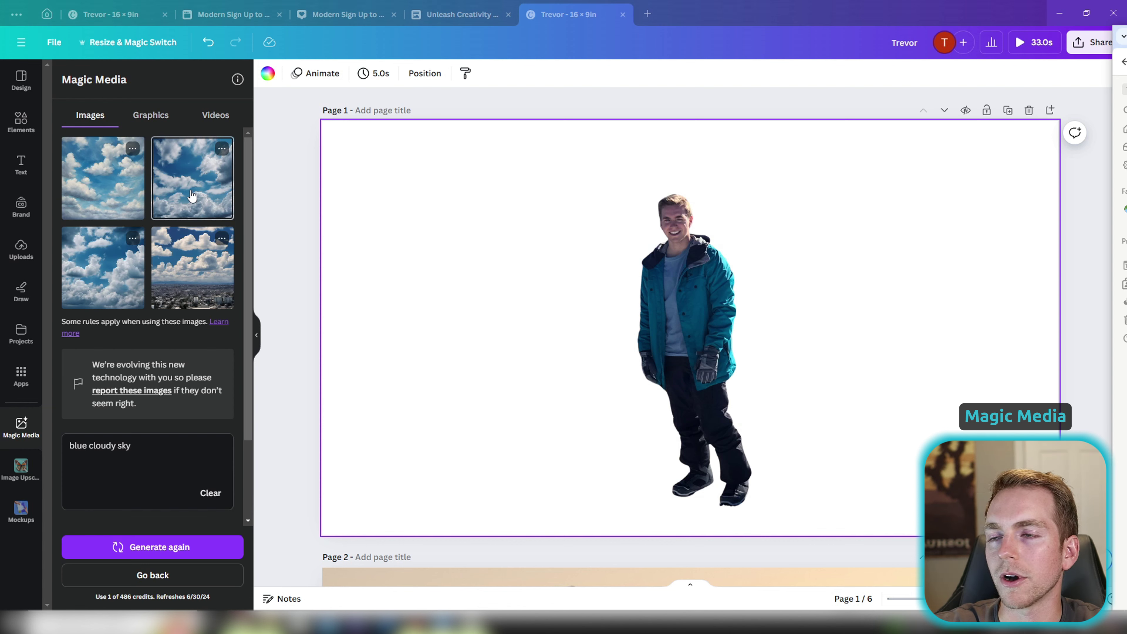
pyautogui.click(192, 196)
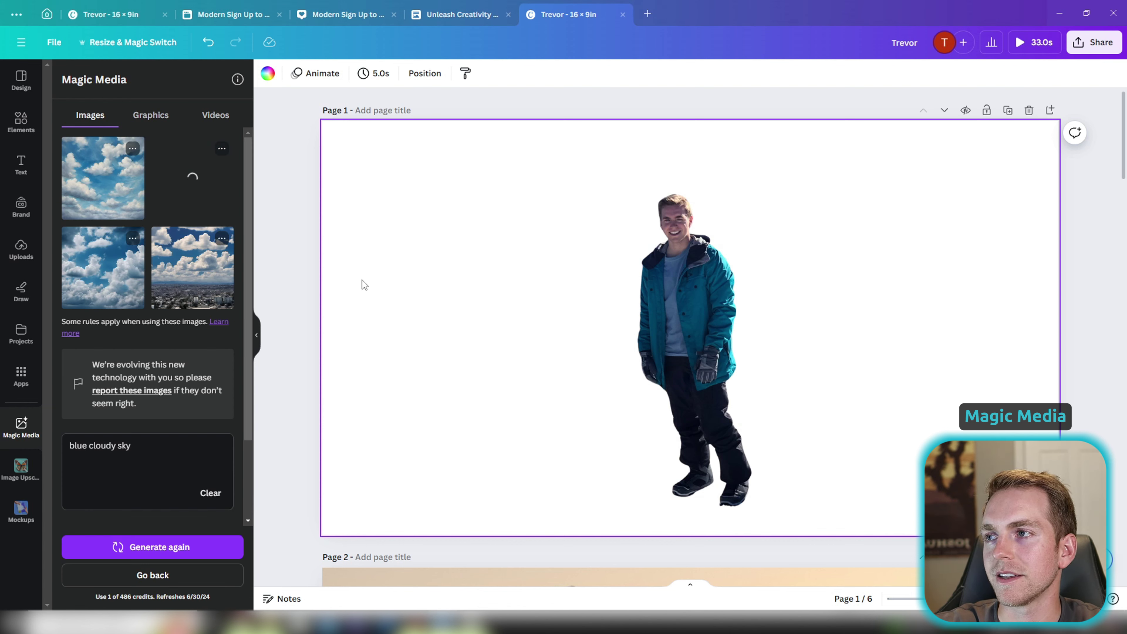
pyautogui.moveTo(666, 301); pyautogui.dragTo(420, 209)
pyautogui.moveTo(555, 353); pyautogui.dragTo(1059, 597)
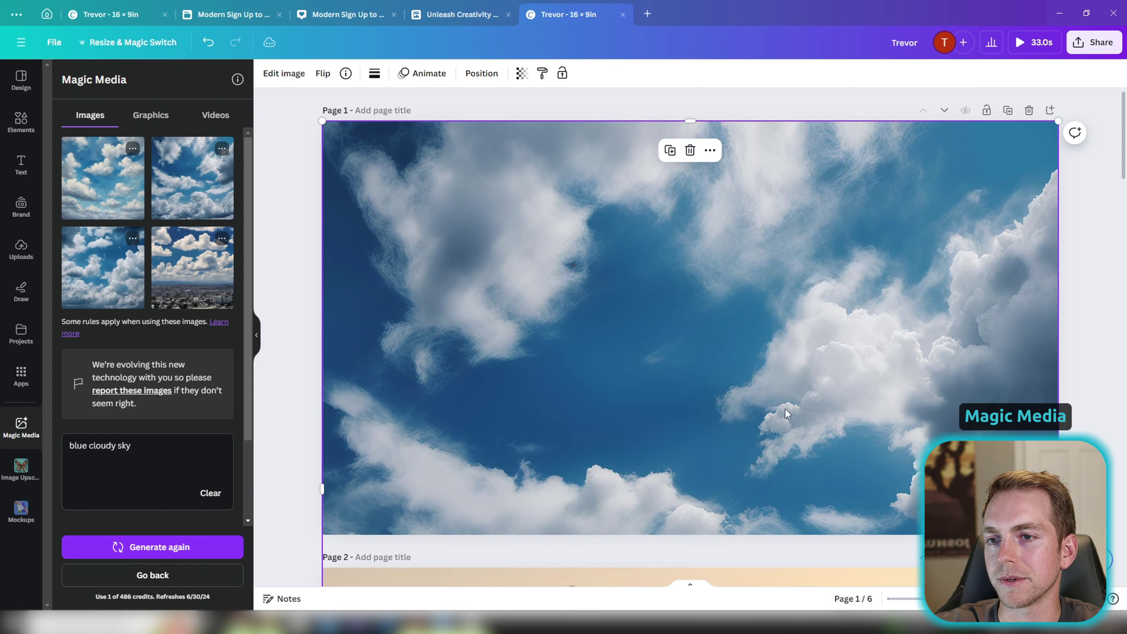
pyautogui.rightClick(682, 338)
pyautogui.moveTo(795, 383)
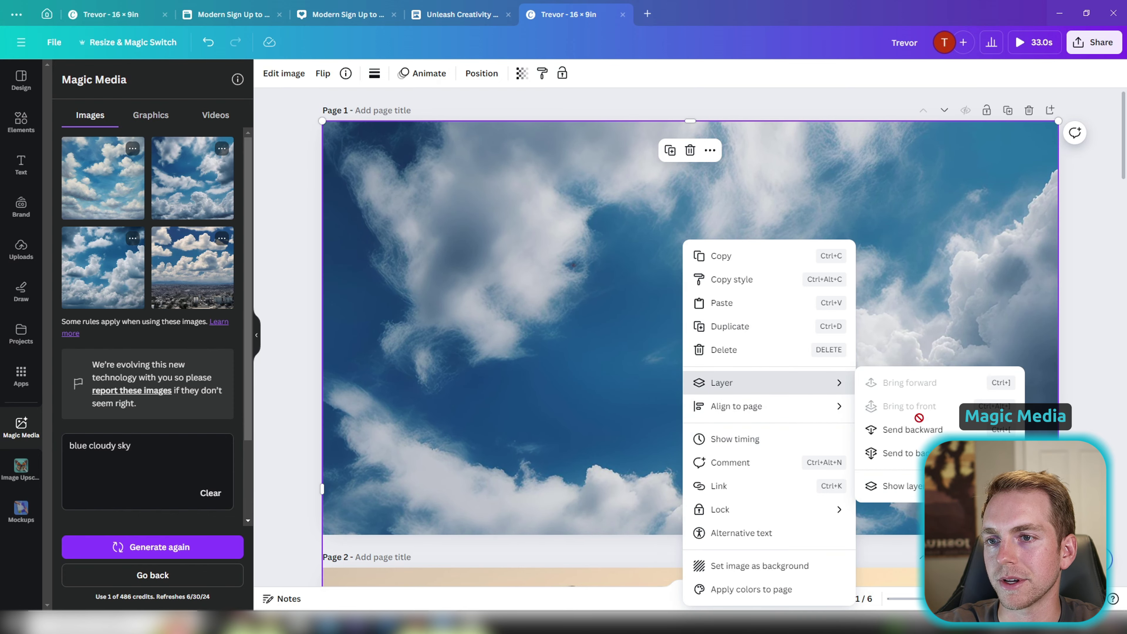
pyautogui.click(919, 429)
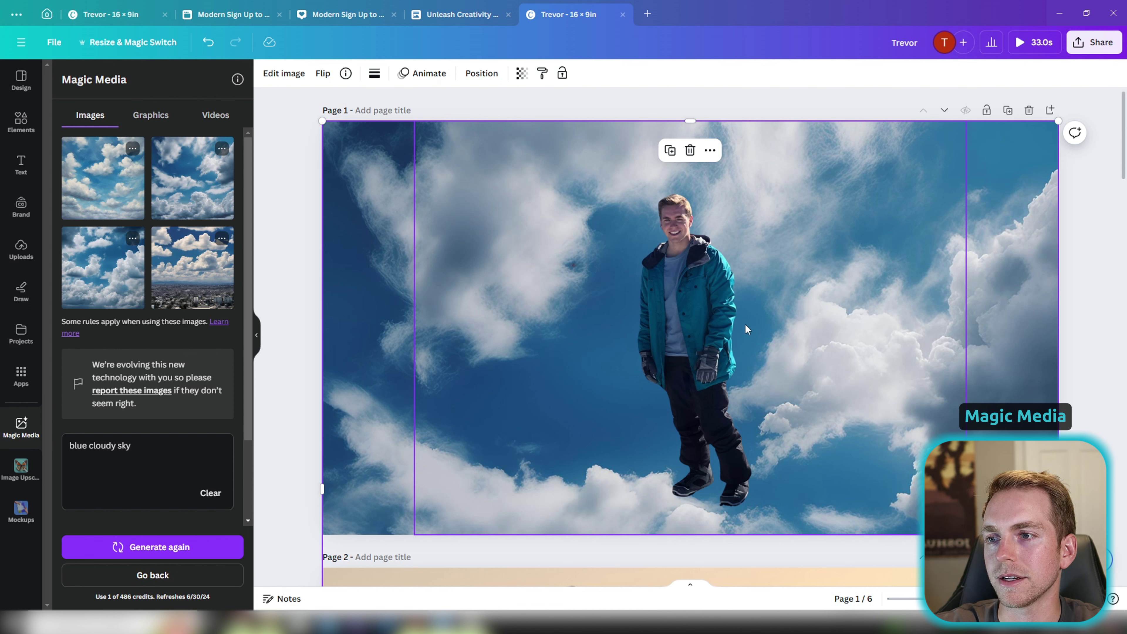
pyautogui.click(692, 316)
# Generate 'realistic jetpack with flames' graphics and add the fourth one to the page.
pyautogui.moveTo(681, 318); pyautogui.dragTo(675, 317)
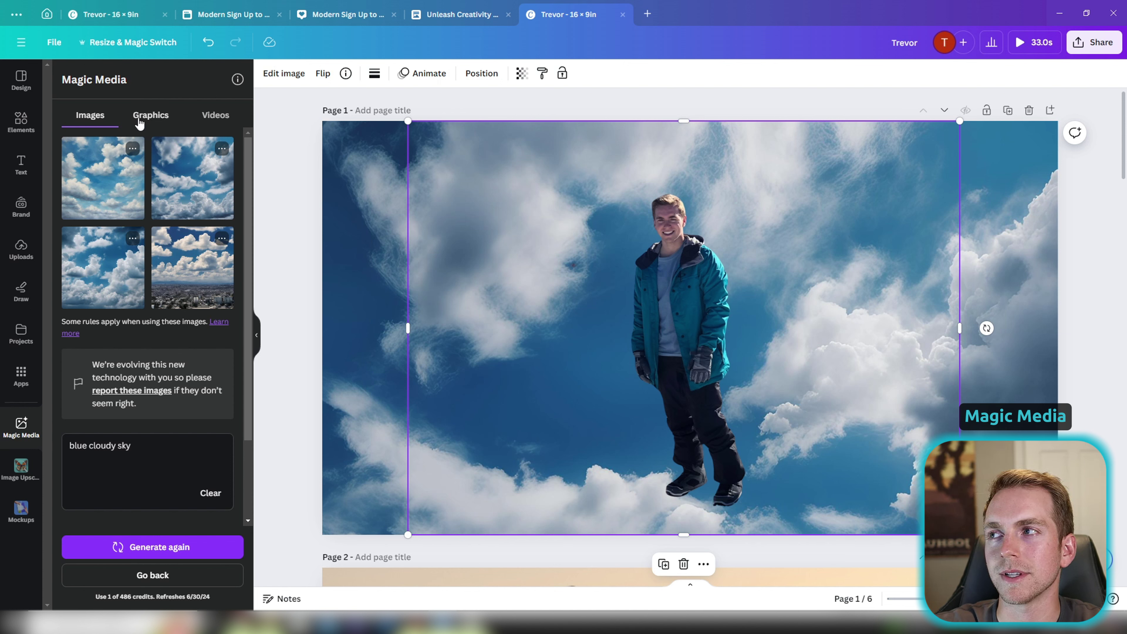
pyautogui.click(151, 116)
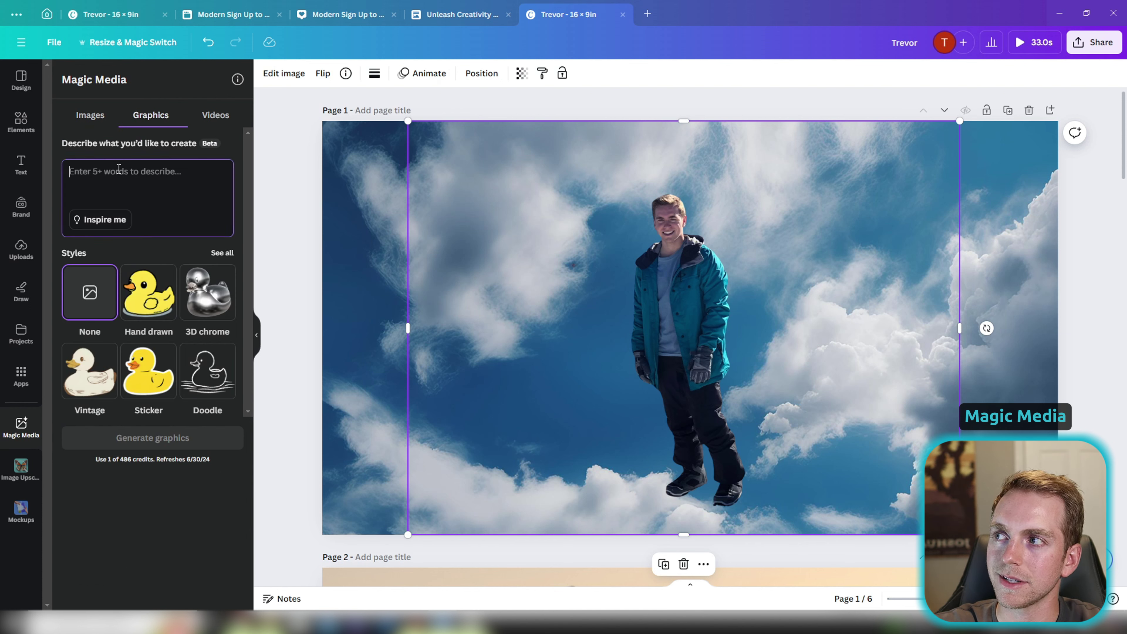
pyautogui.write('realistic jetpack with flames')
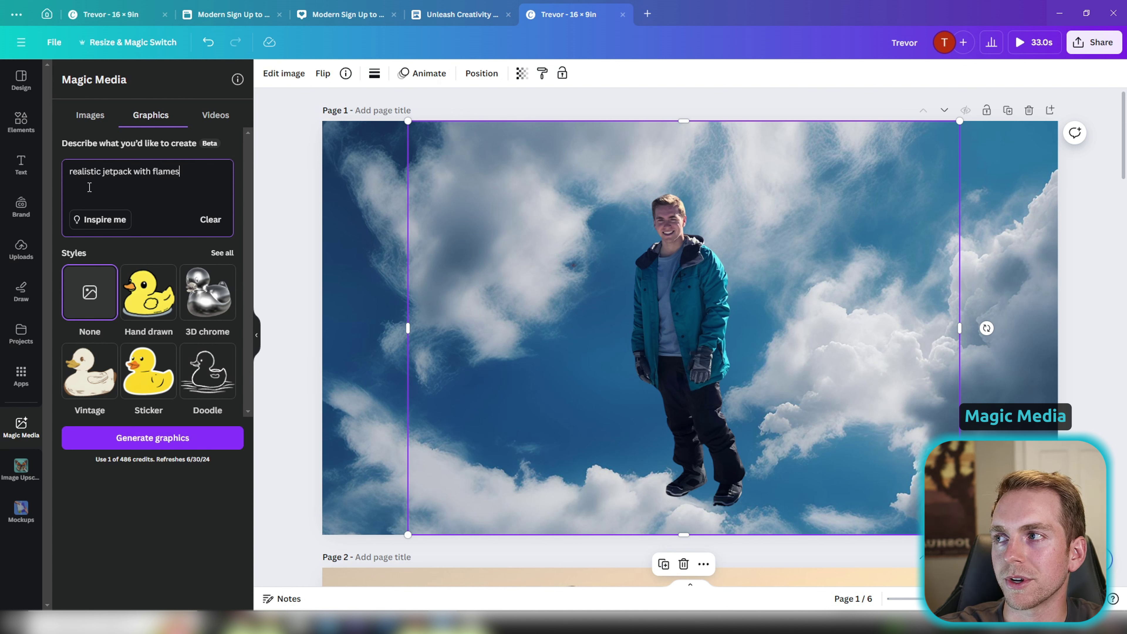
pyautogui.click(145, 445)
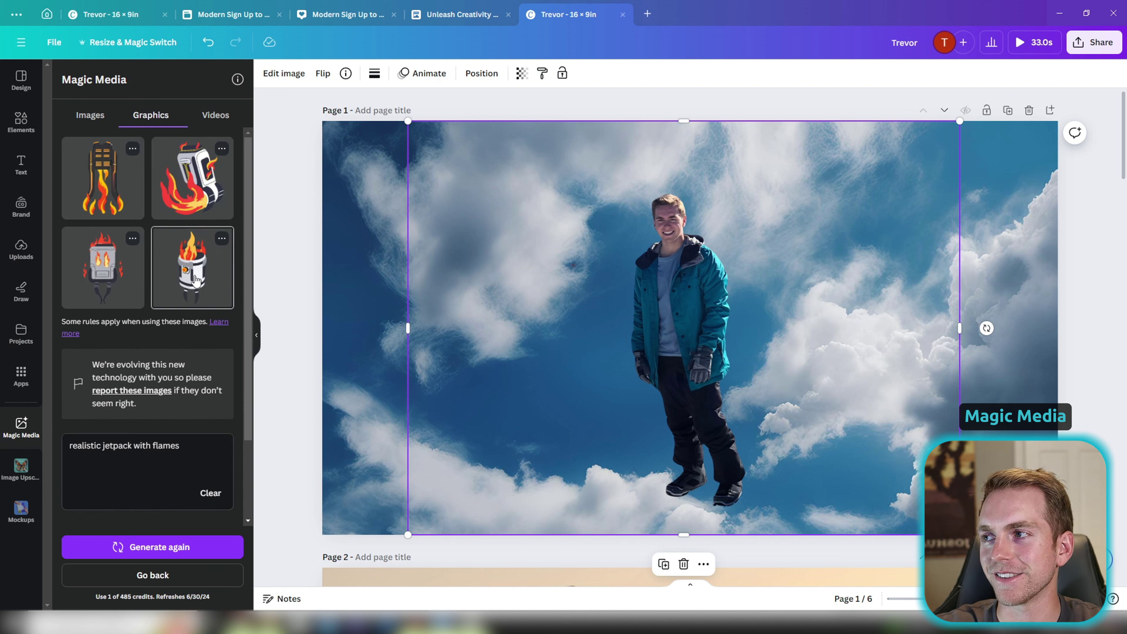
pyautogui.click(196, 279)
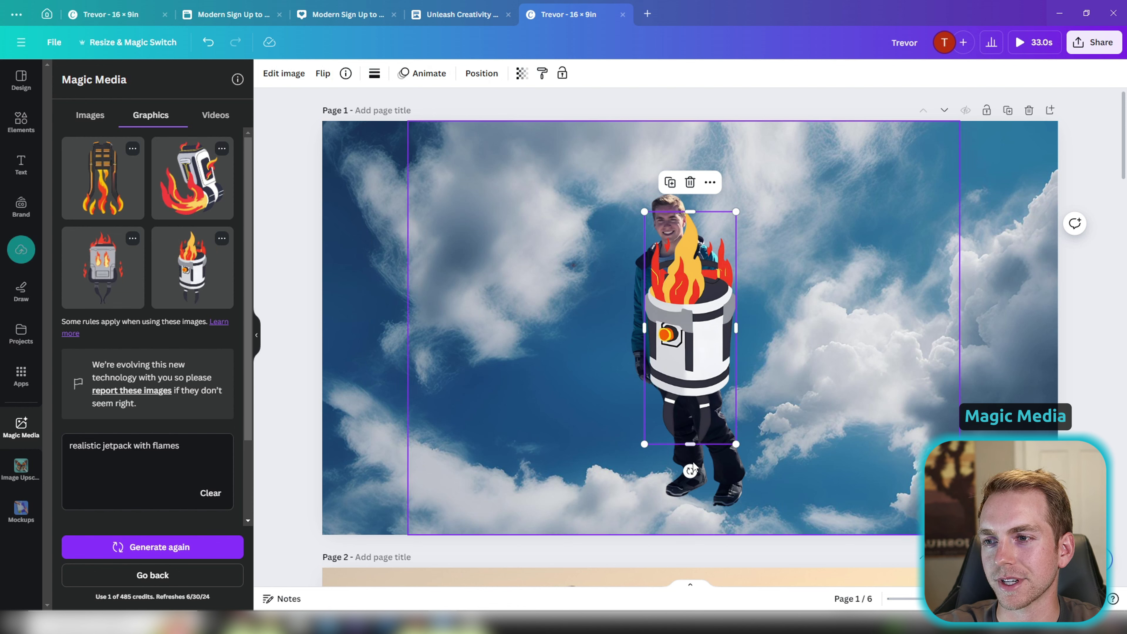
# Tilt the jetpack, send it behind the man, and position it at his back.
pyautogui.moveTo(690, 472); pyautogui.dragTo(674, 148)
pyautogui.rightClick(659, 369)
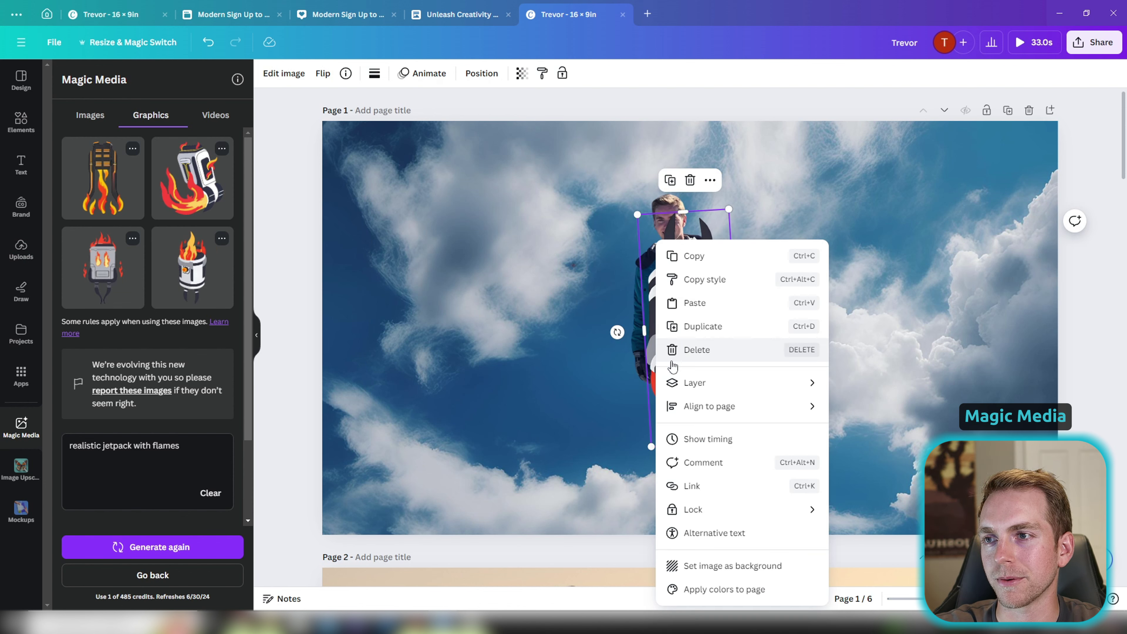
pyautogui.moveTo(779, 393)
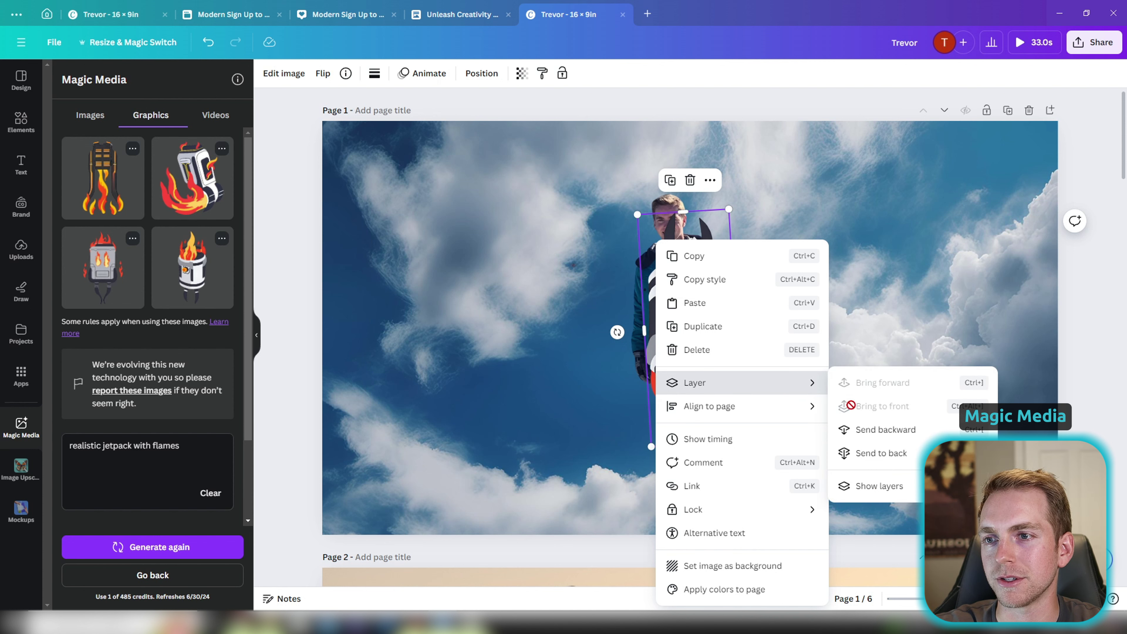
pyautogui.click(881, 460)
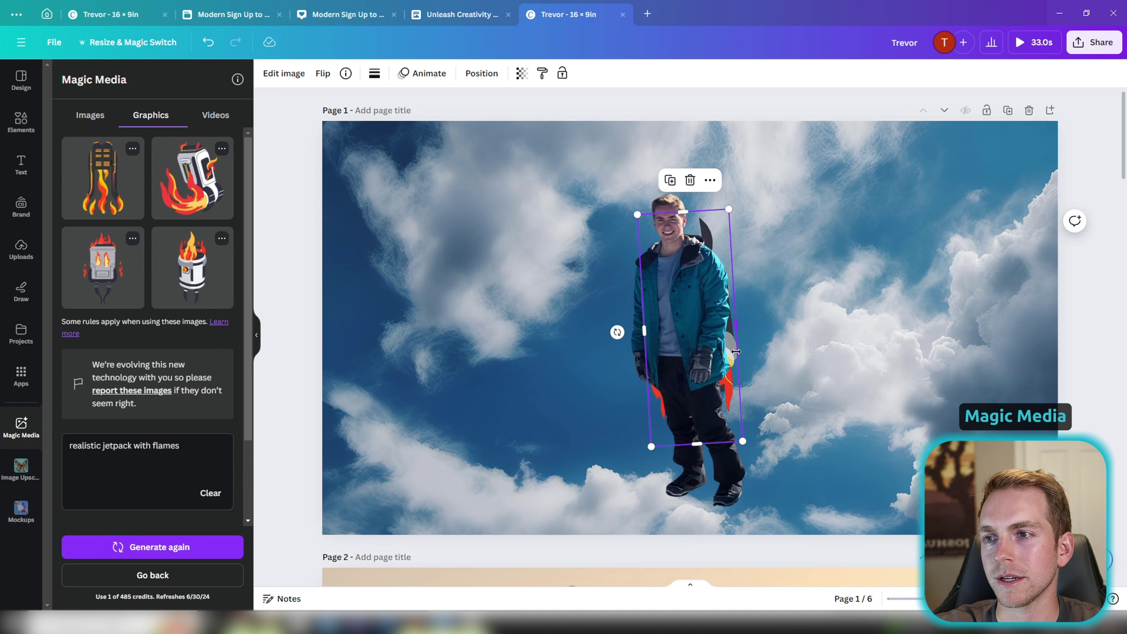
pyautogui.moveTo(710, 237); pyautogui.dragTo(748, 208)
pyautogui.moveTo(728, 275); pyautogui.dragTo(730, 272)
pyautogui.hotkey('ctrl', 'z')
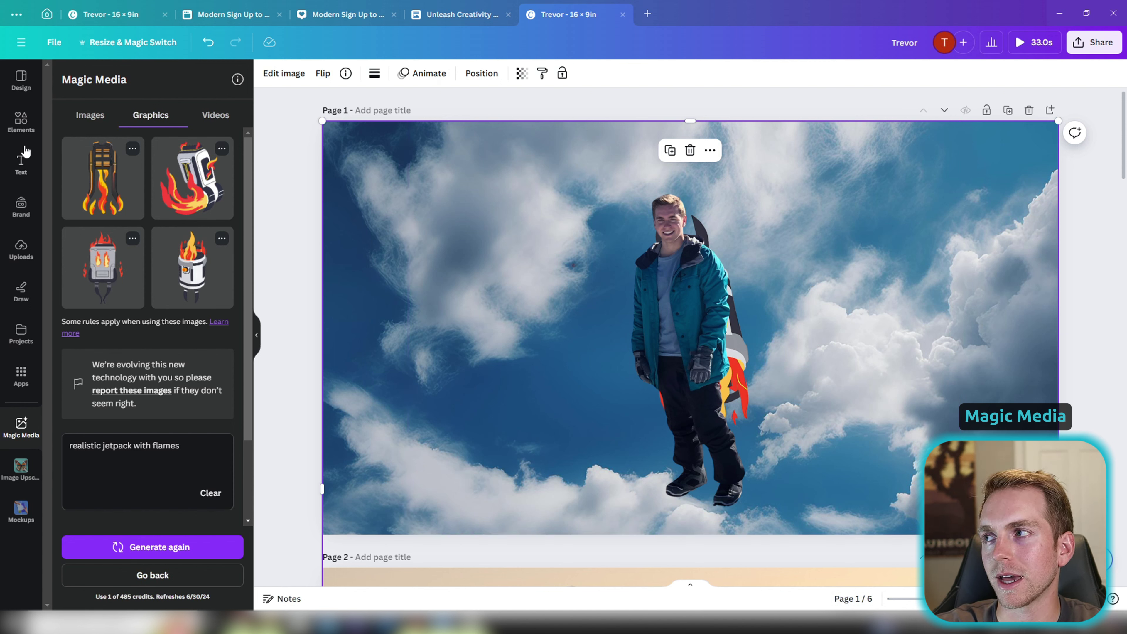
# Browse the Elements library's categories of graphics, stickers, photos, videos and audio.
pyautogui.click(18, 129)
pyautogui.scroll(-10, 146, 267)
pyautogui.scroll(-3, 133, 275)
pyautogui.scroll(8, 169, 284)
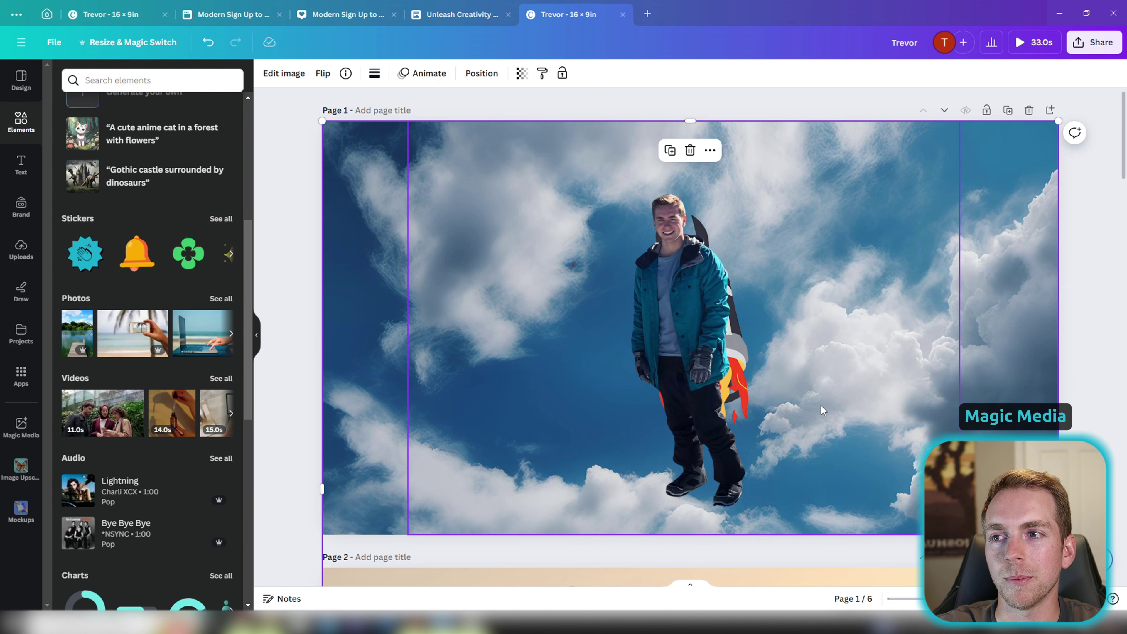